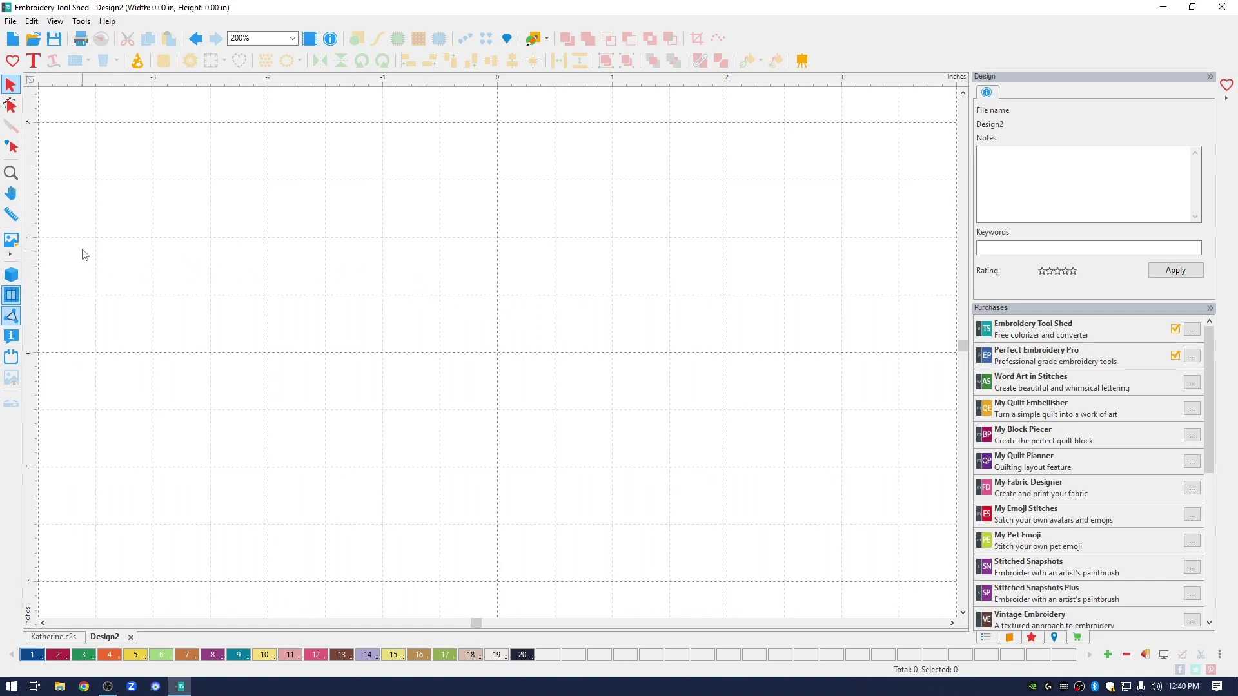
Add a new text object to the canvas and replace its placeholder wording with 'L'
left_click(34, 61)
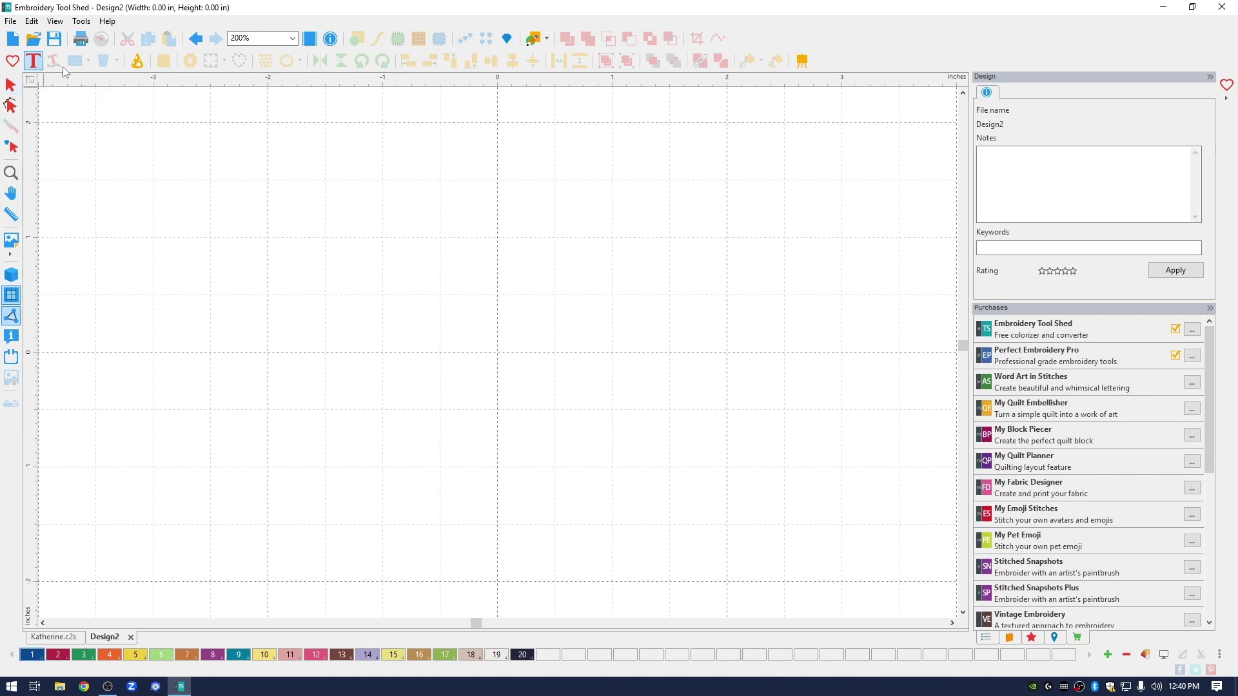
left_click(399, 390)
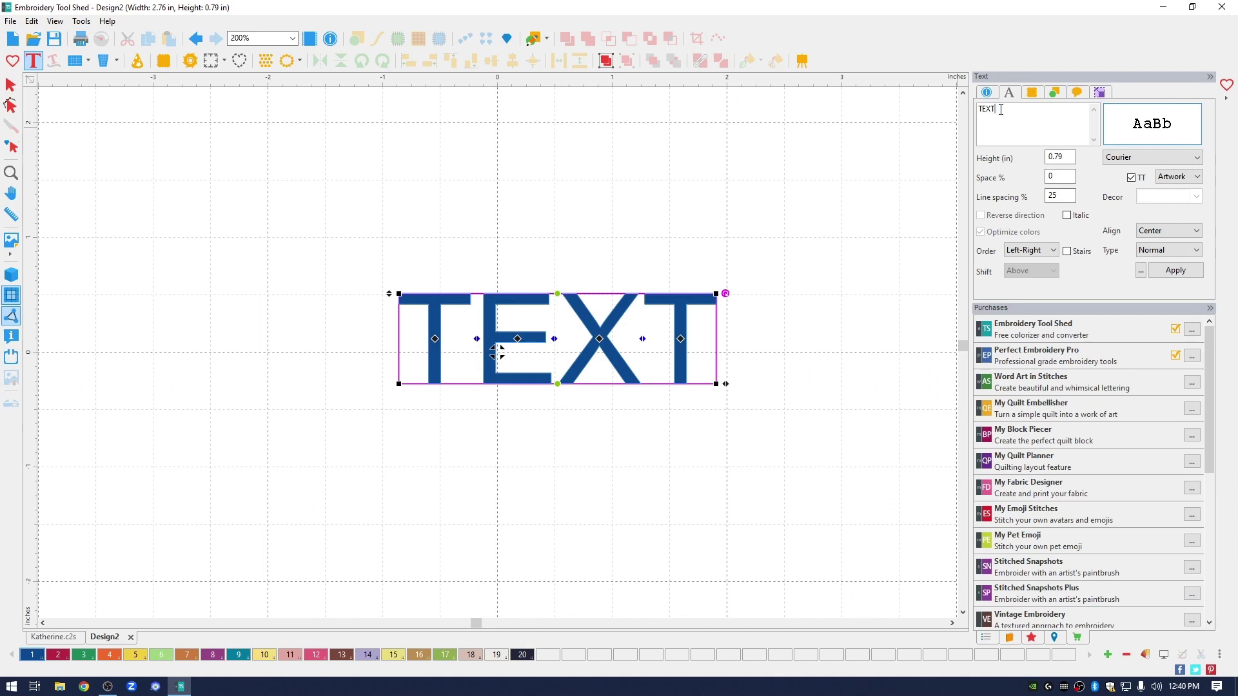
left_click_drag(1000, 110, 970, 113)
type("L")
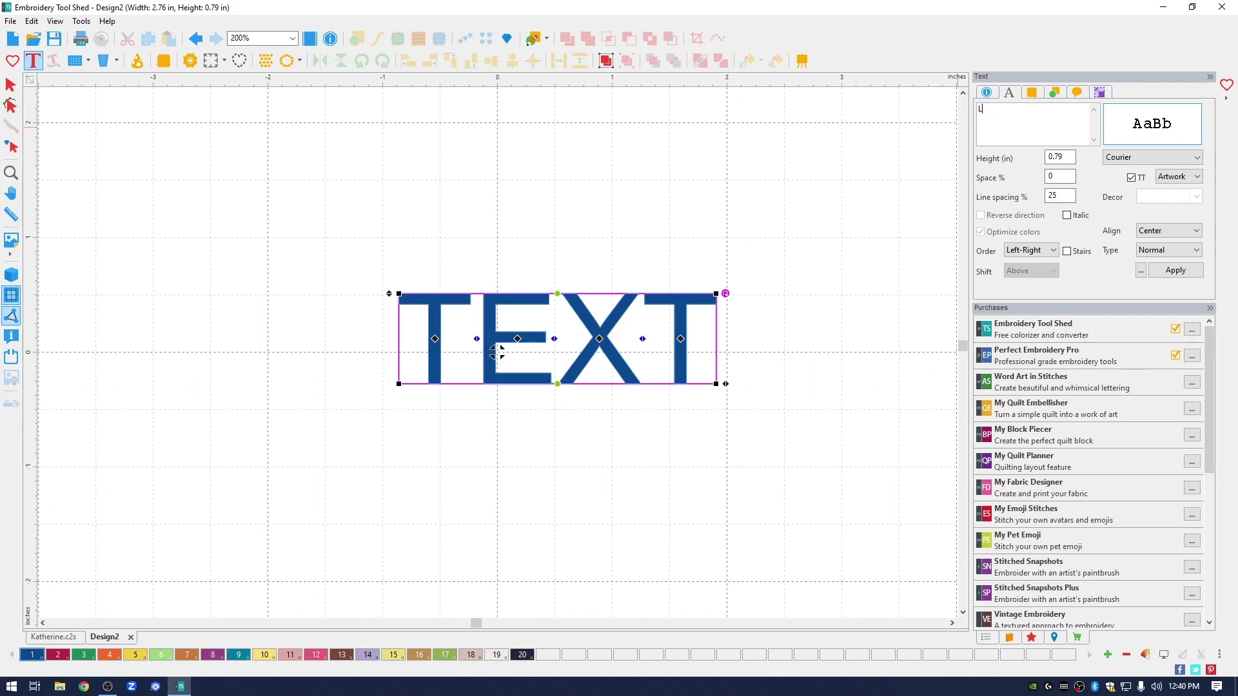
Set the L lettering's font to Georgia
left_click(1134, 159)
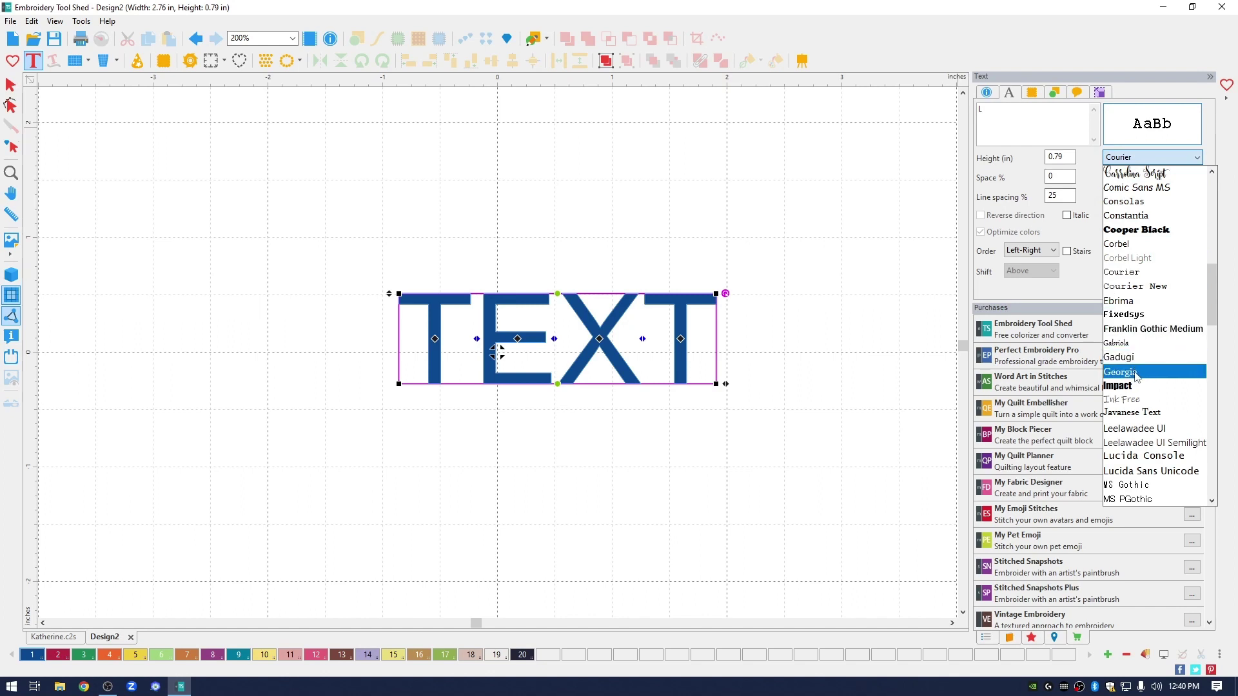
left_click(1154, 375)
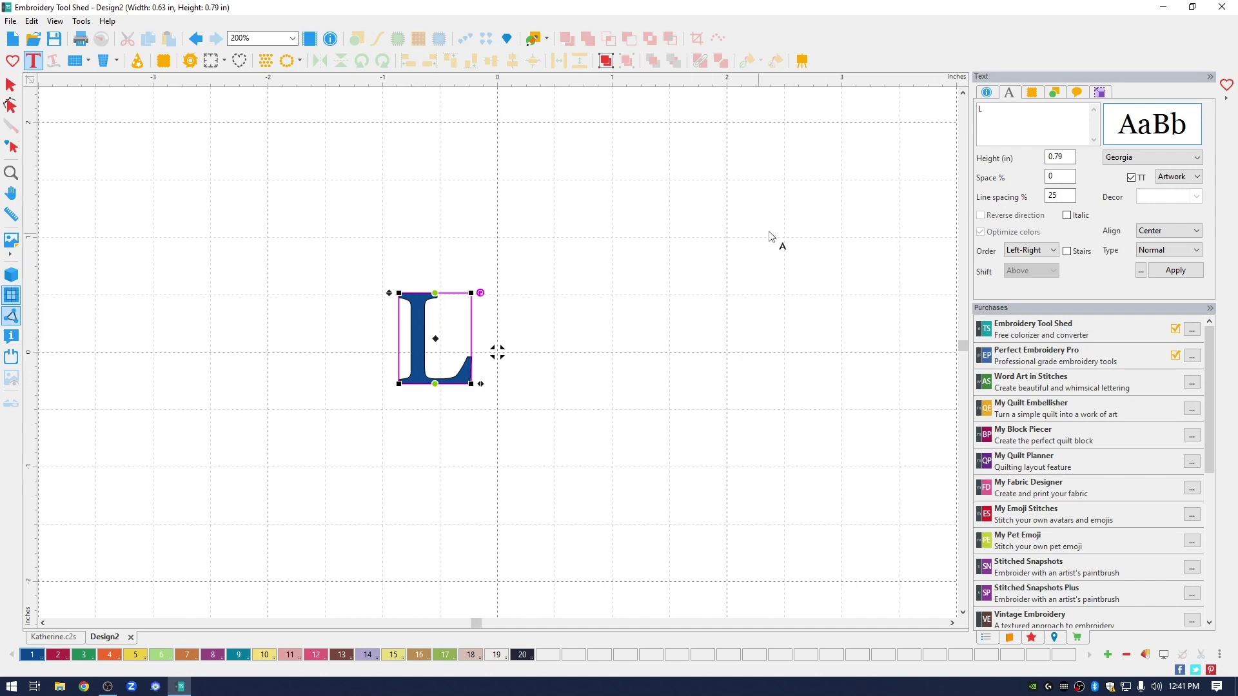
Resize the L to 3 in wide by 4 in tall with aspect ratio unlocked
left_click(1099, 92)
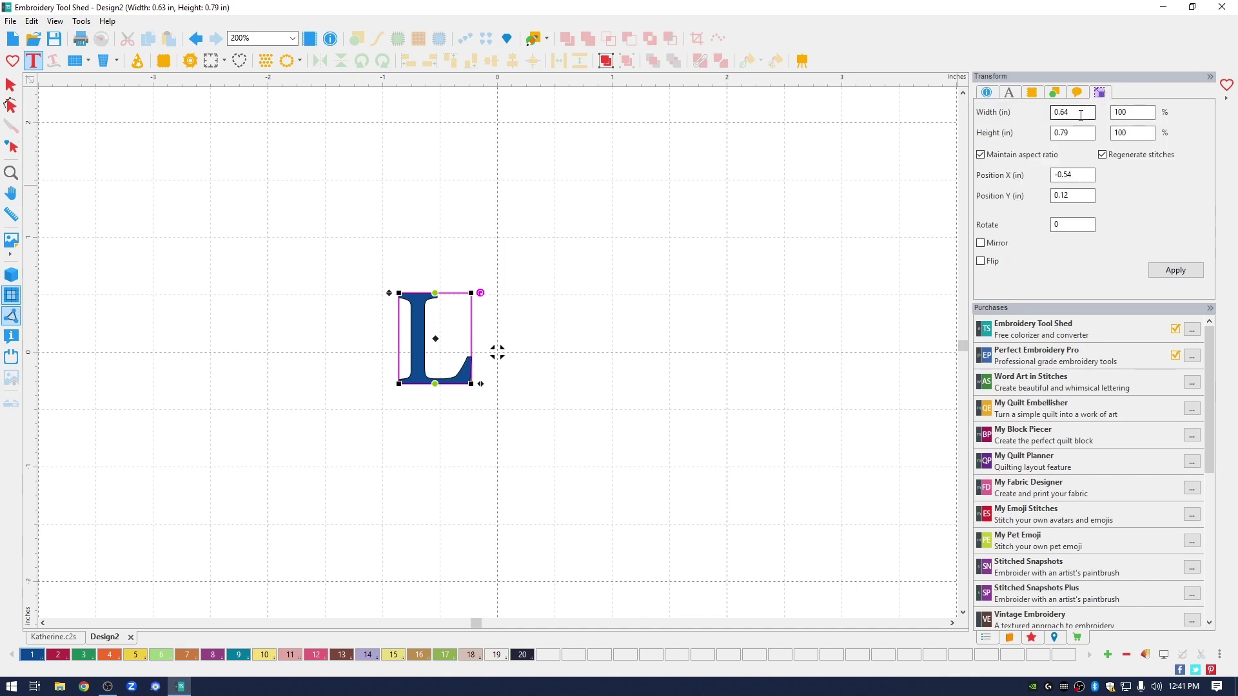
double_click(1080, 114)
type("3")
left_click(981, 155)
left_click_drag(1080, 133, 1045, 138)
type("4")
left_click(1174, 271)
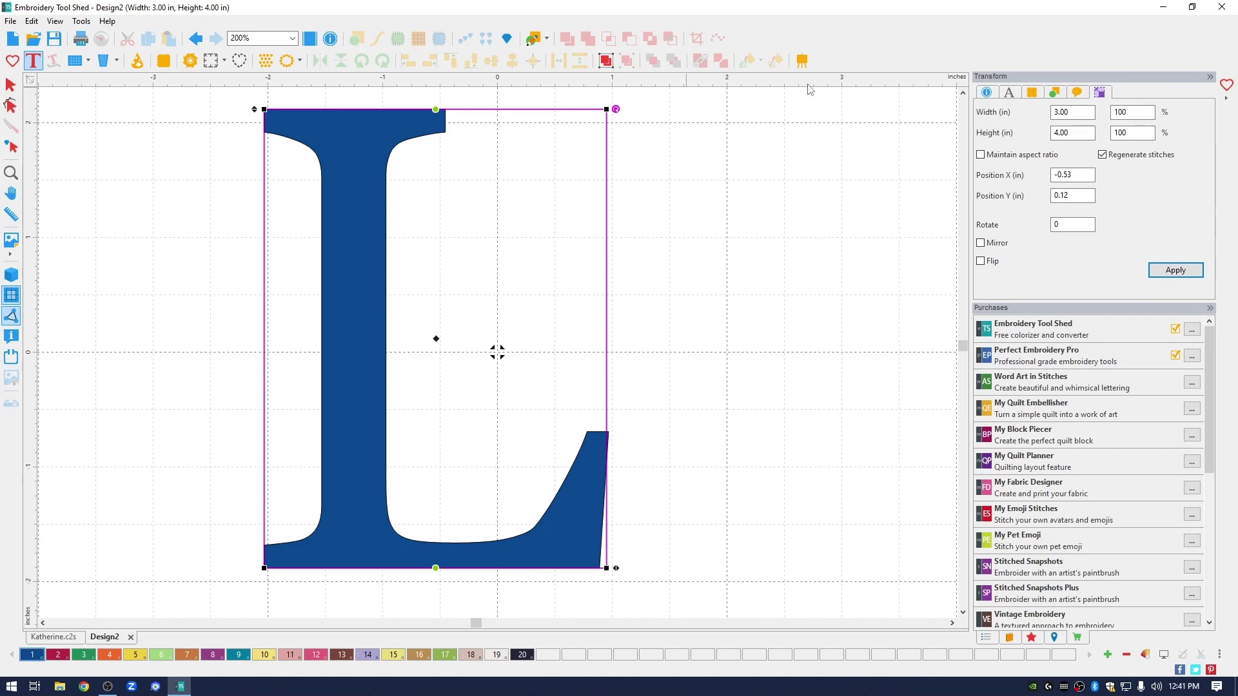
Center the L on the design origin so its position reads 0.00, 0.00
right_click(757, 81)
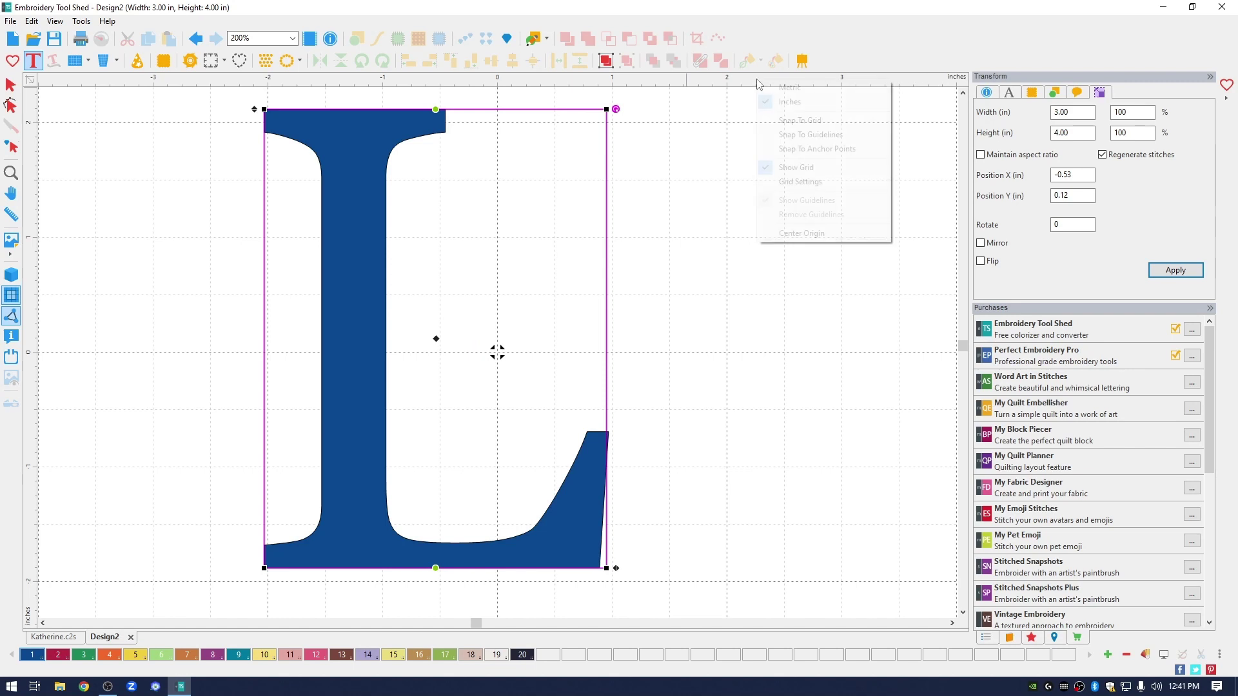
left_click(806, 238)
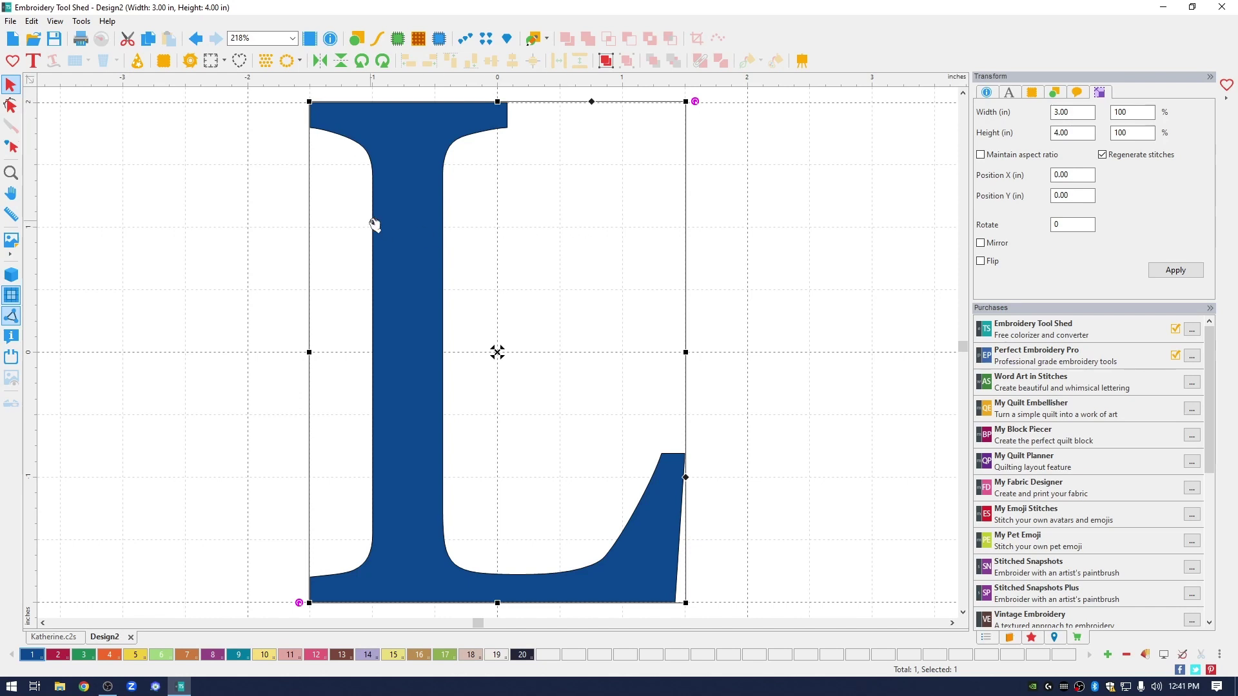
Add a second text object, move it beside the L, and change its wording to 'Laura'
left_click(100, 186)
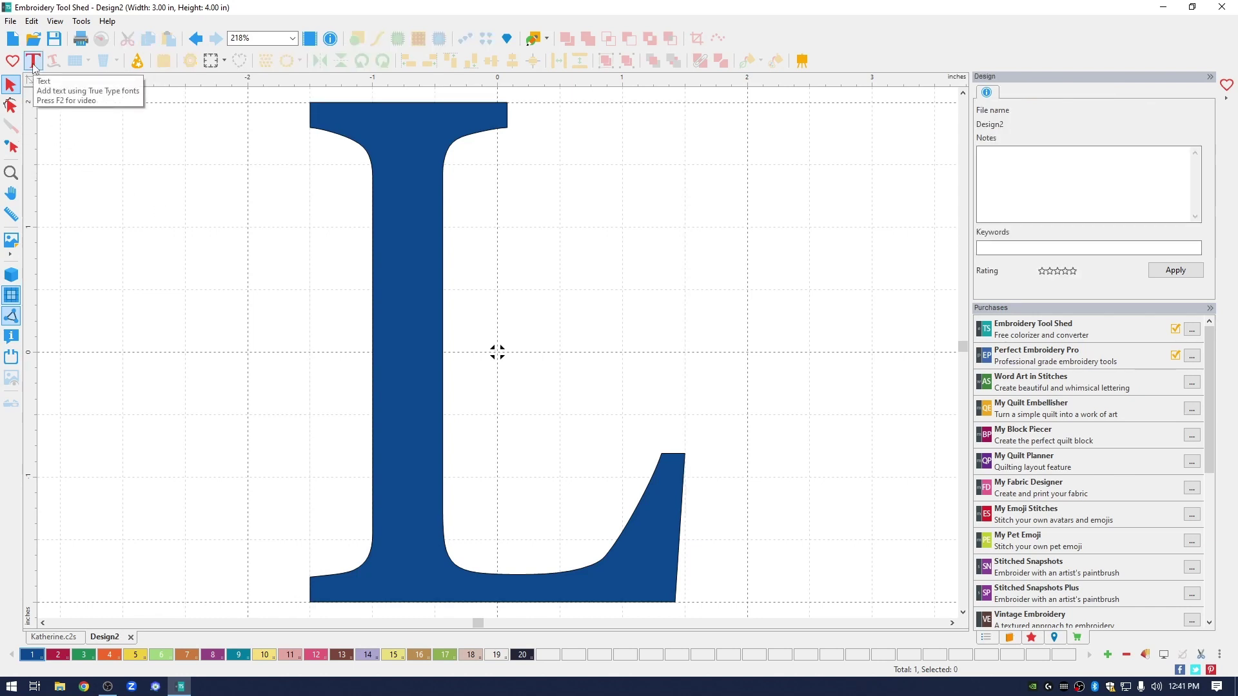
left_click(35, 62)
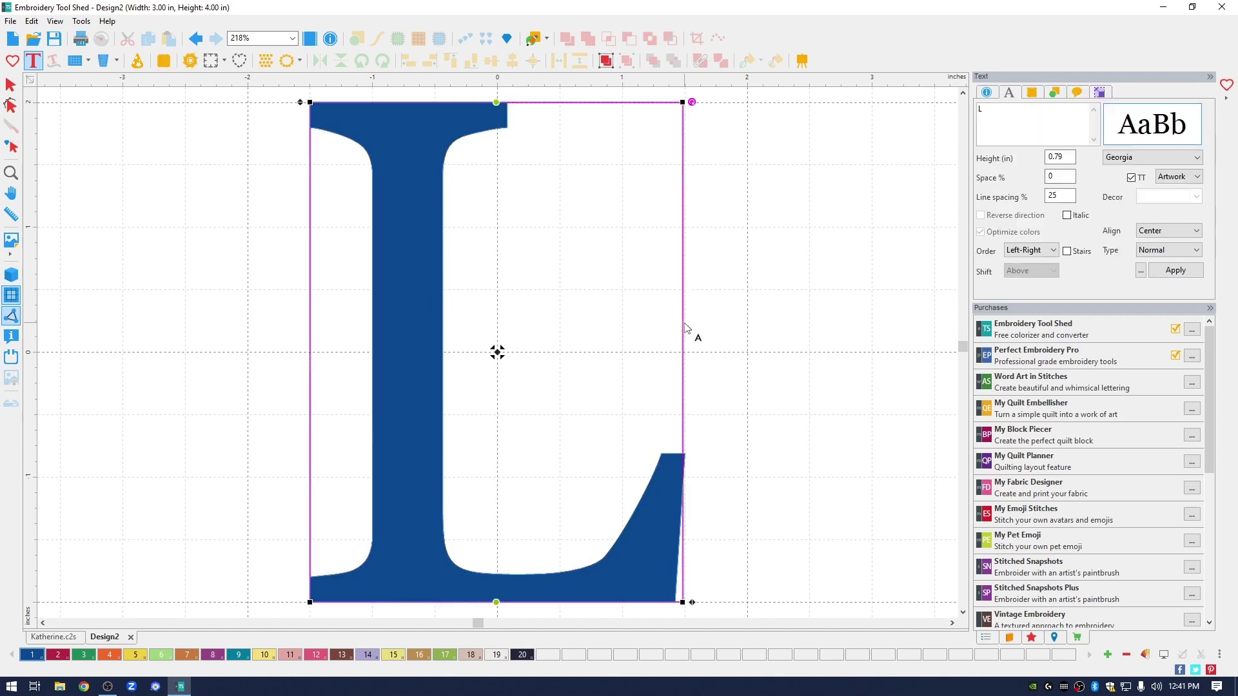
left_click(782, 305)
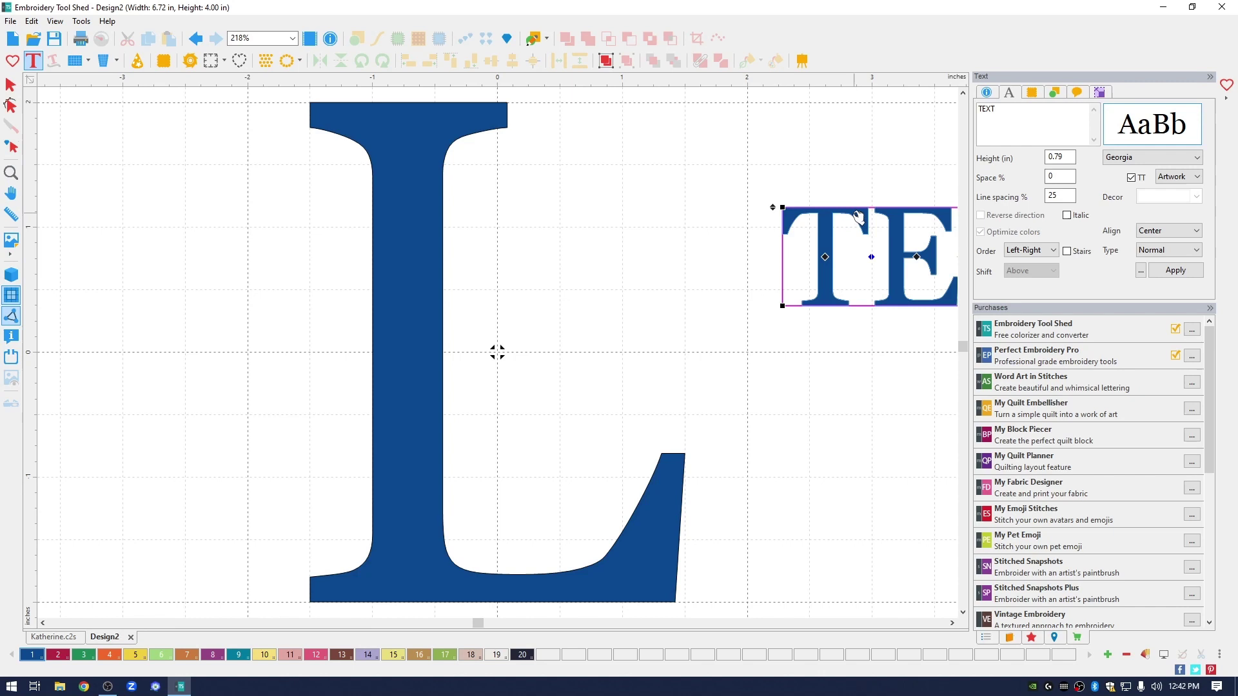
left_click_drag(858, 216, 590, 210)
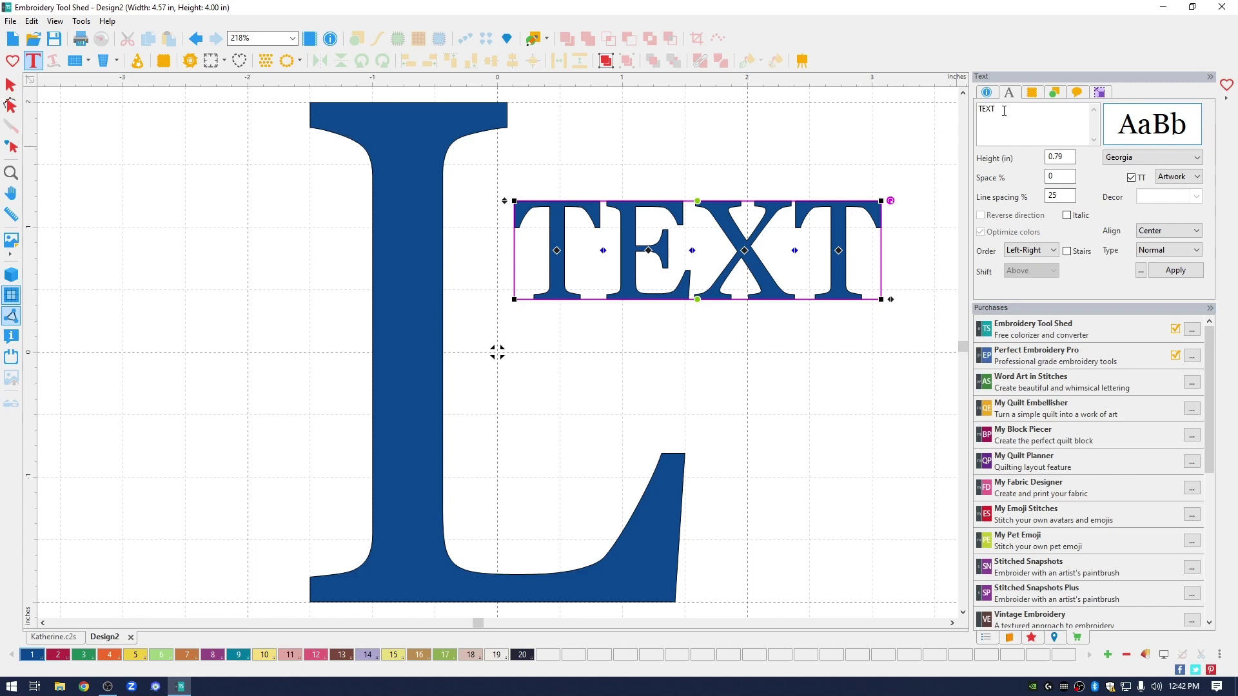
double_click(1004, 108)
type("Laura")
Set the second lettering's font to Carrolina Script
left_click(1141, 160)
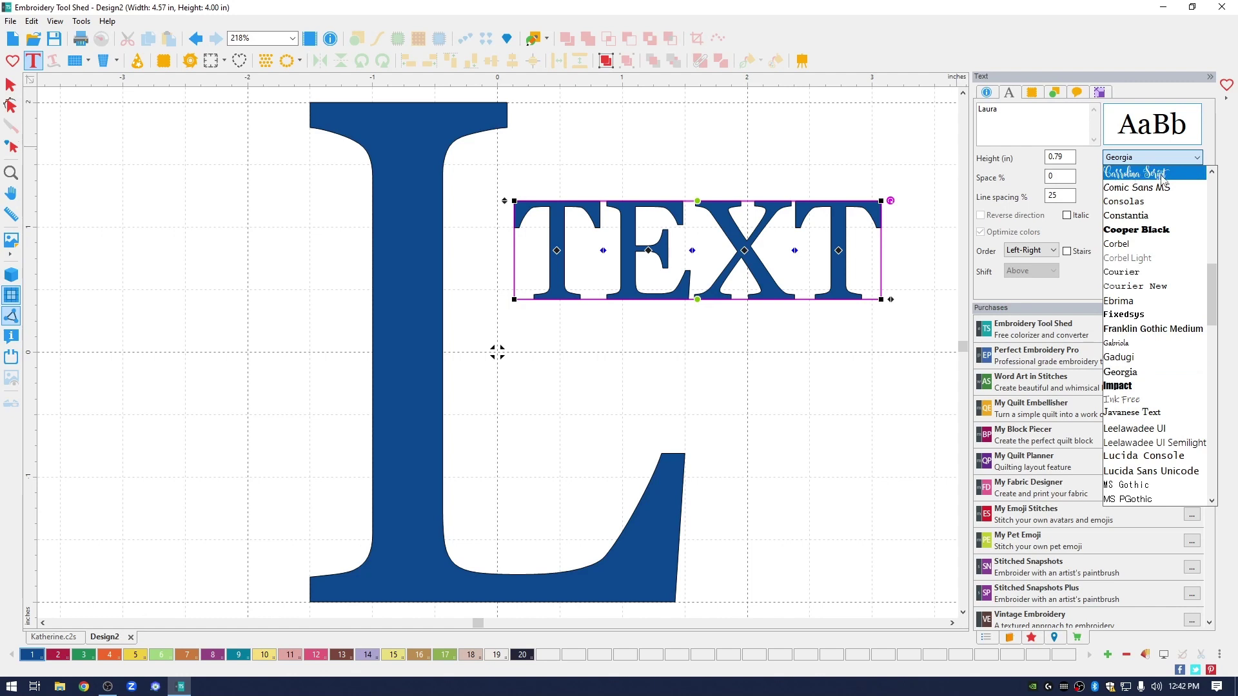
left_click(1162, 173)
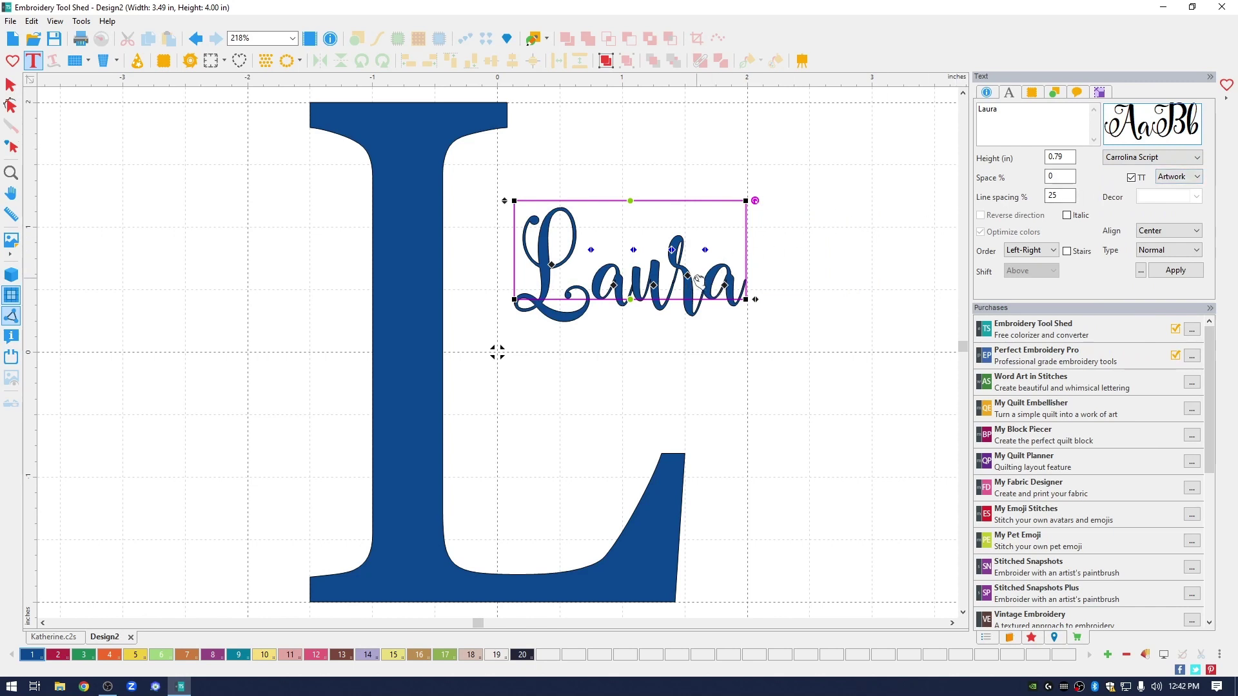
Resize the Laura script to 4.25 × 2.25 in
left_click(1106, 95)
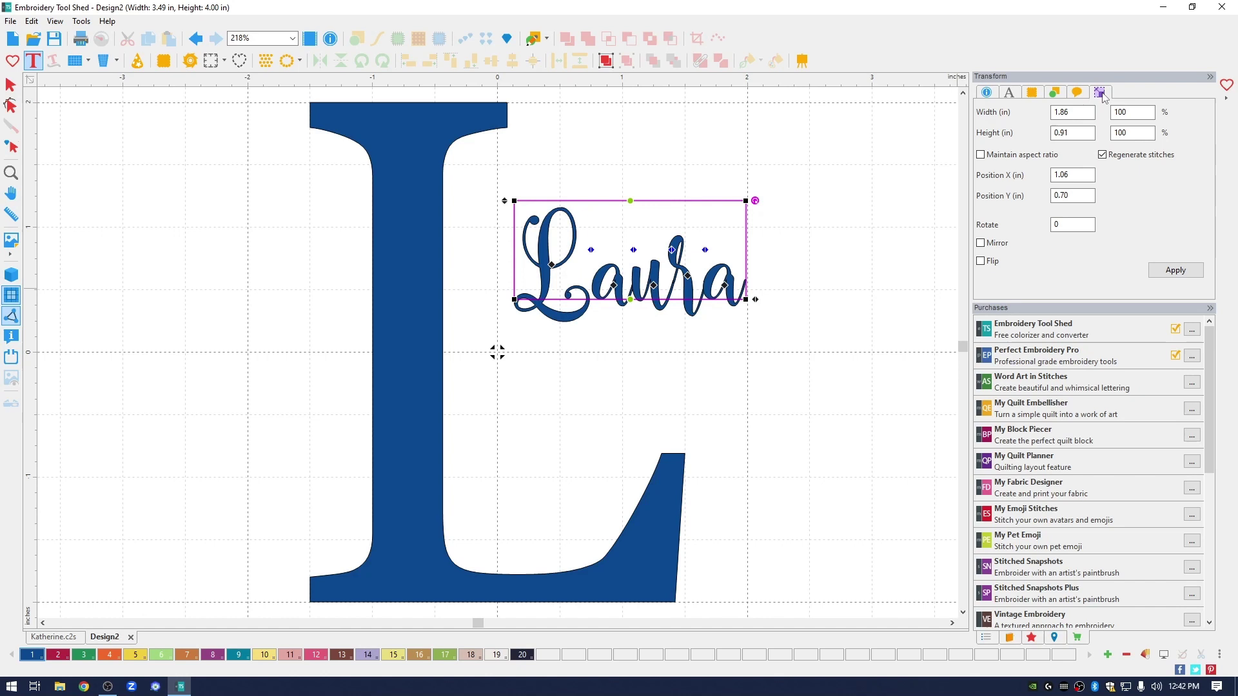
double_click(1086, 114)
type("4.25")
double_click(1064, 133)
type("2.25")
left_click(1176, 269)
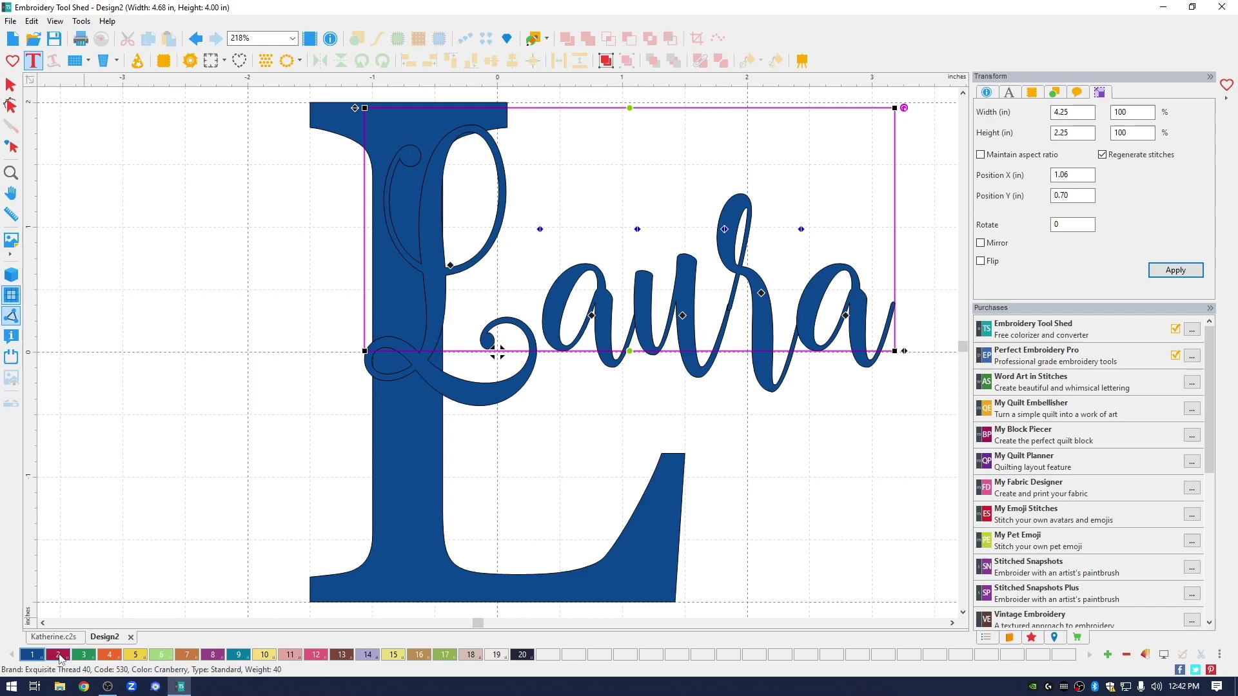
Colour Laura with 530 Cranberry thread and center it on the origin at 0.00, 0.00
double_click(63, 657)
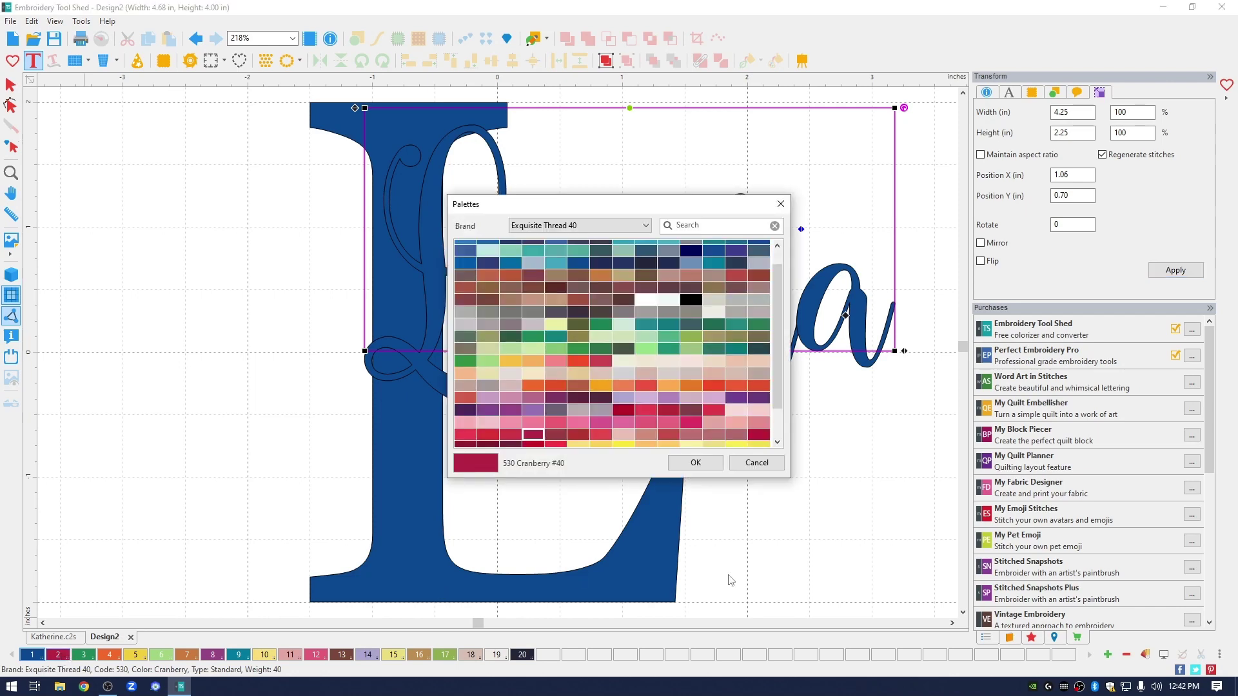
left_click(761, 463)
left_click(58, 655)
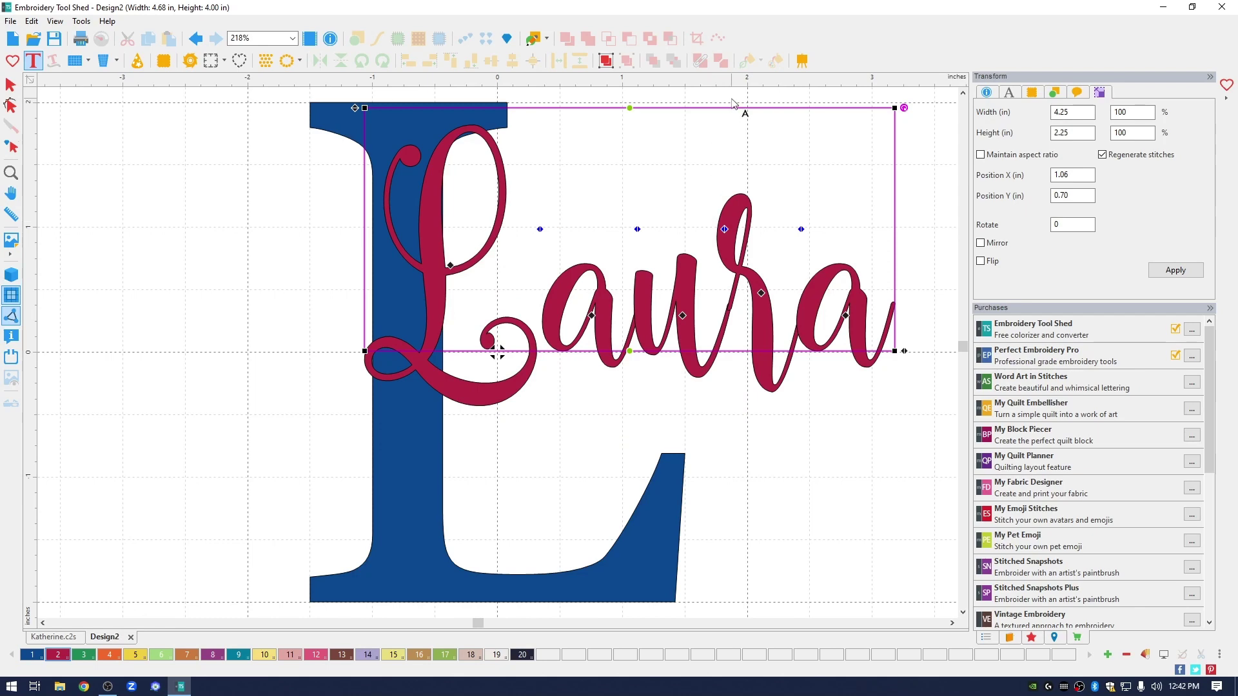
right_click(778, 83)
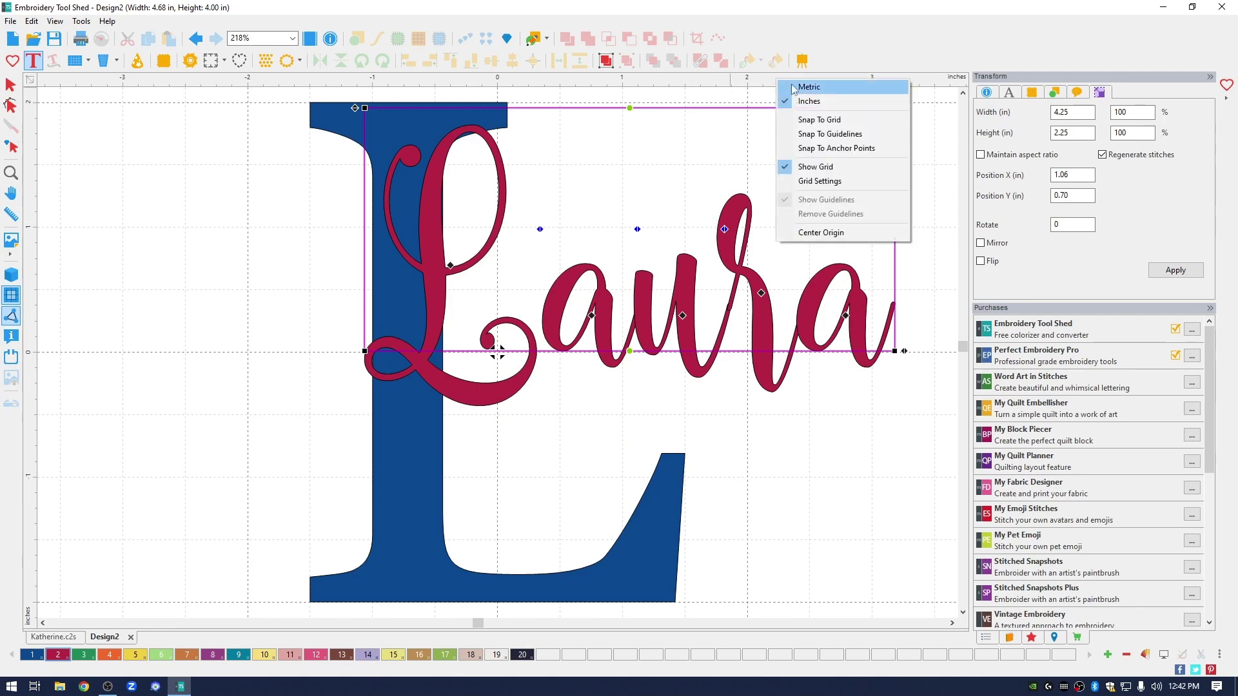
left_click(839, 236)
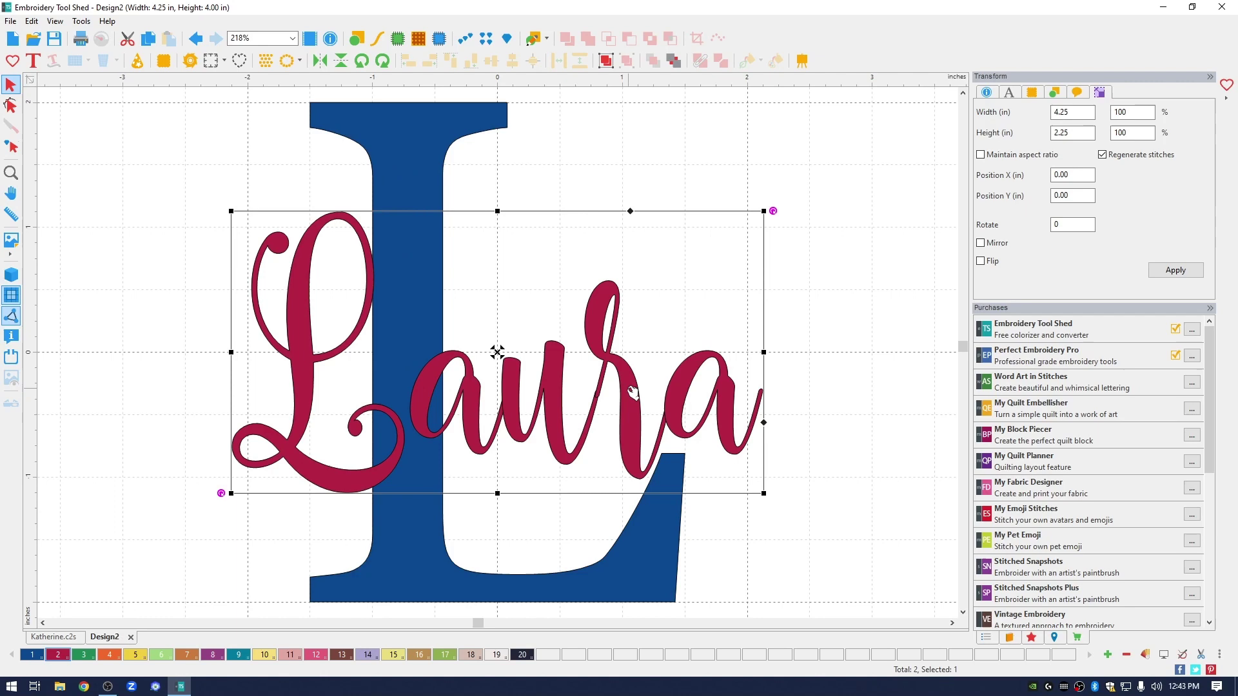
Nudge Laura slightly over the L, then reselect it and copy it to the clipboard
left_click_drag(633, 394, 624, 391)
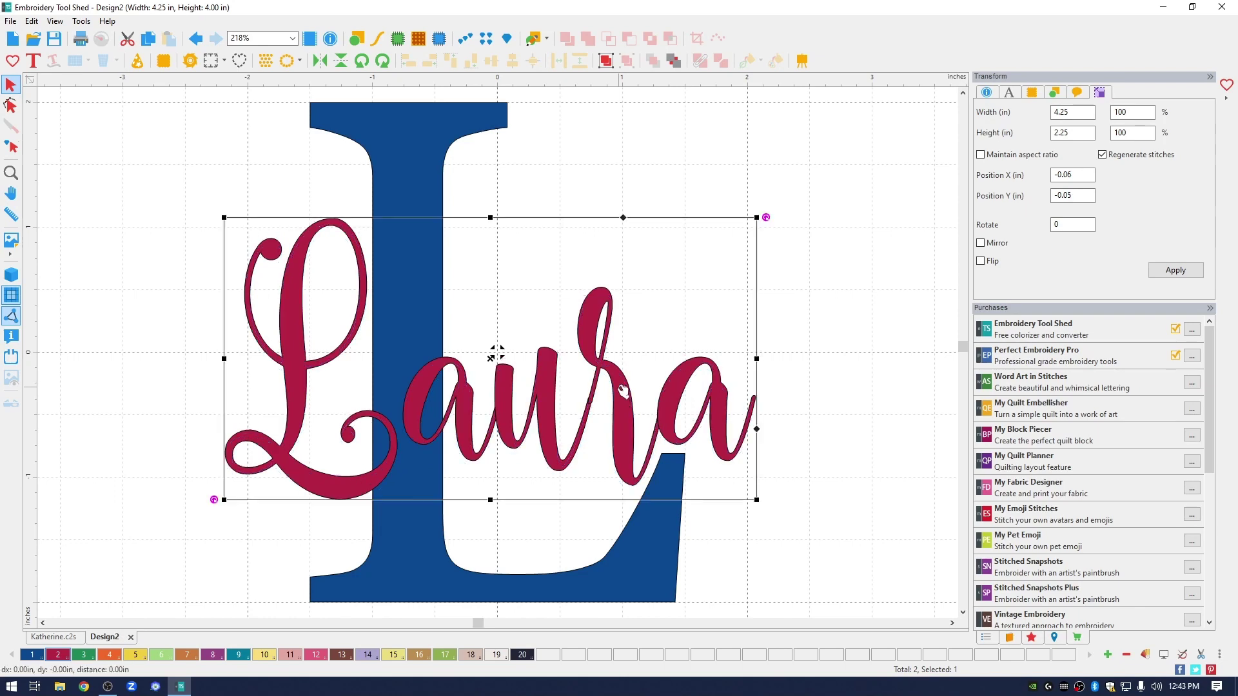
left_click_drag(623, 391, 622, 392)
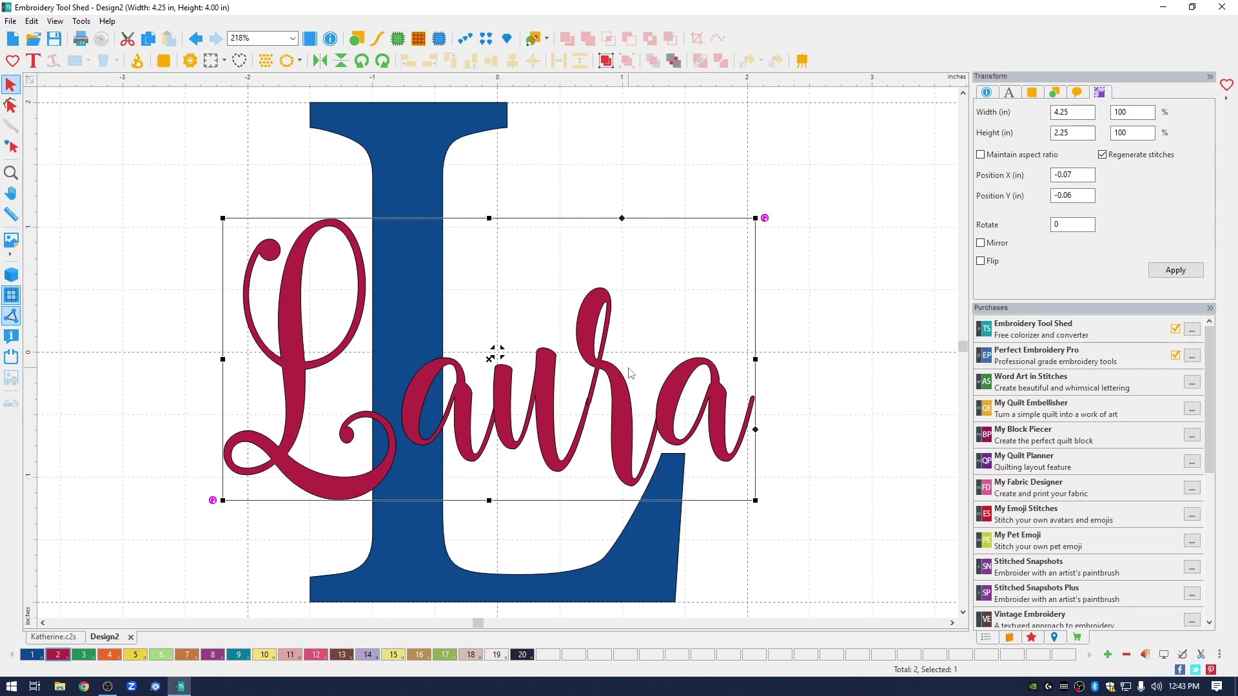
left_click(648, 176)
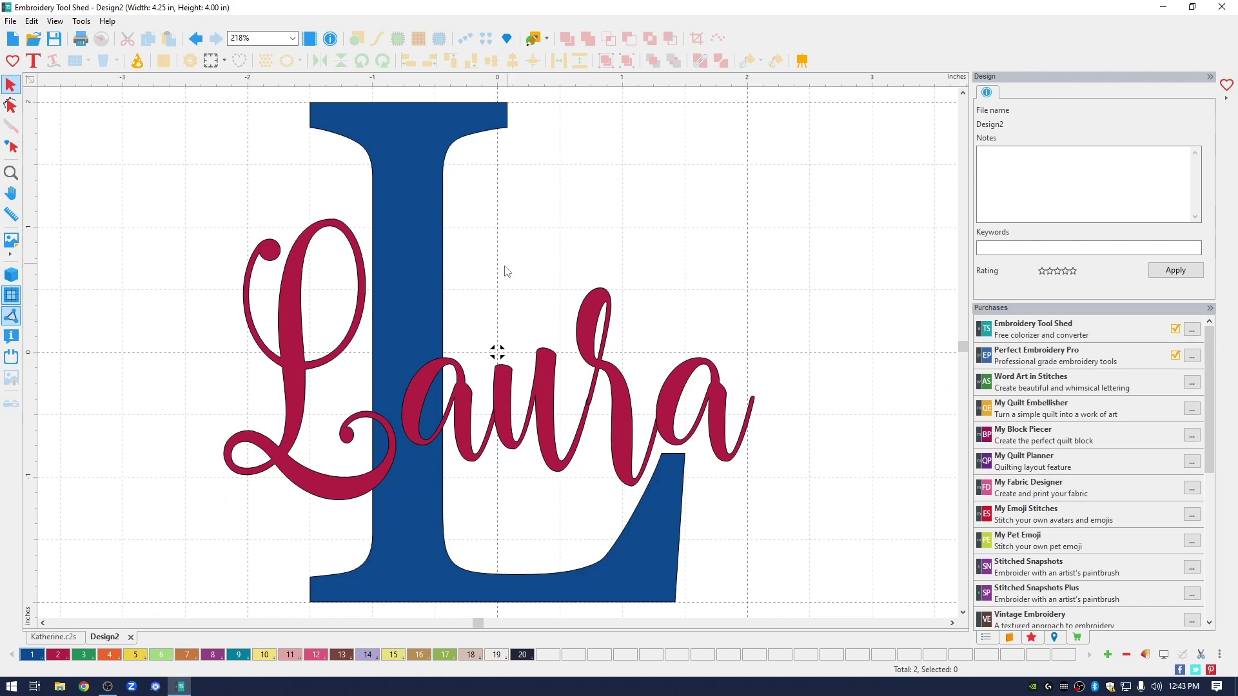
left_click(289, 352)
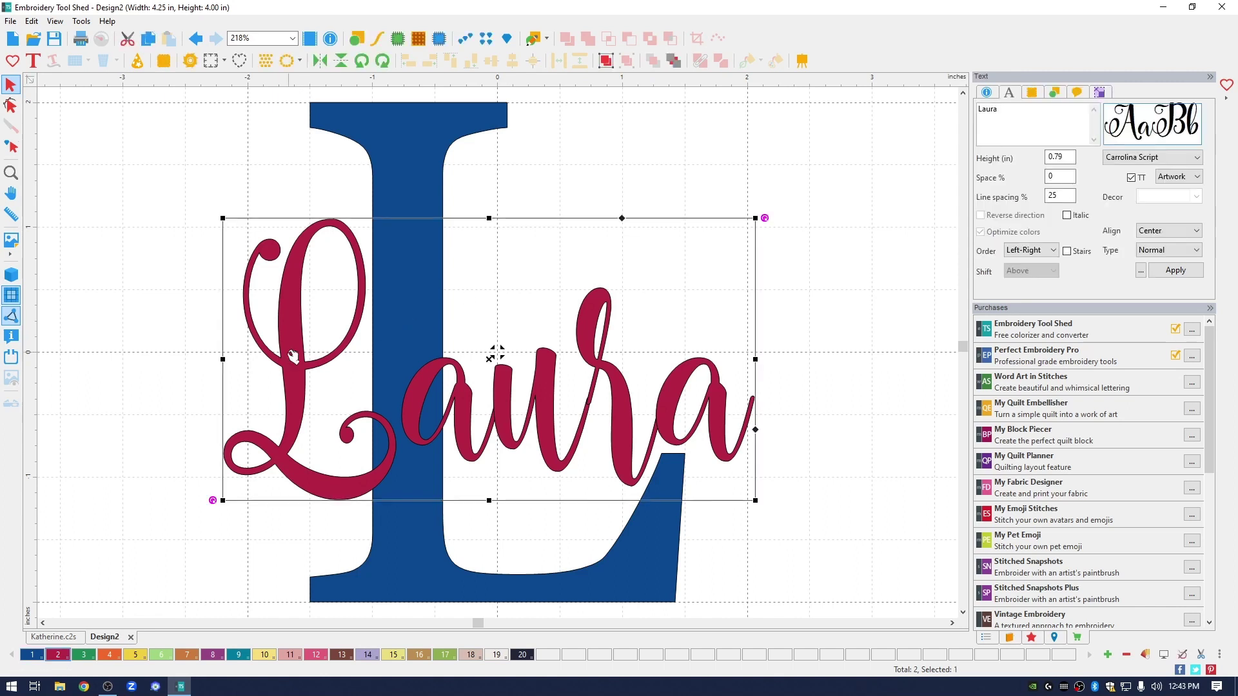
left_click(148, 40)
Select the L and Laura together and knock Laura out with a 0.08 in offset
left_click(194, 126)
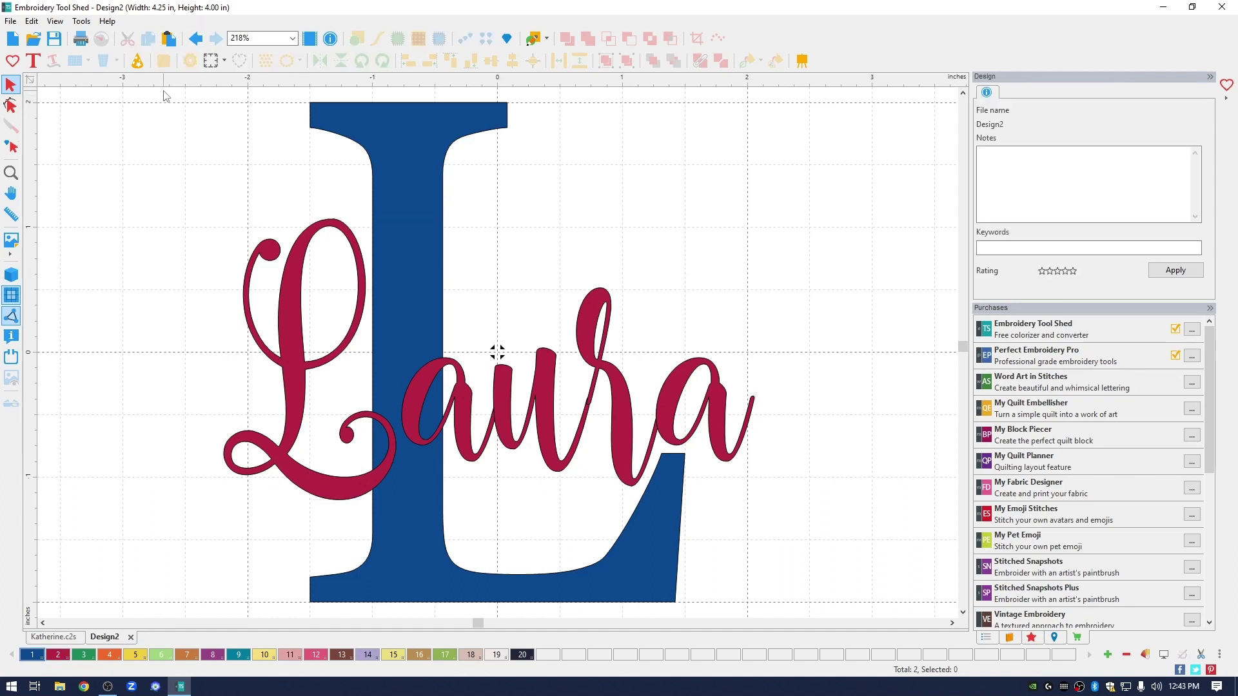
left_click_drag(172, 92, 818, 621)
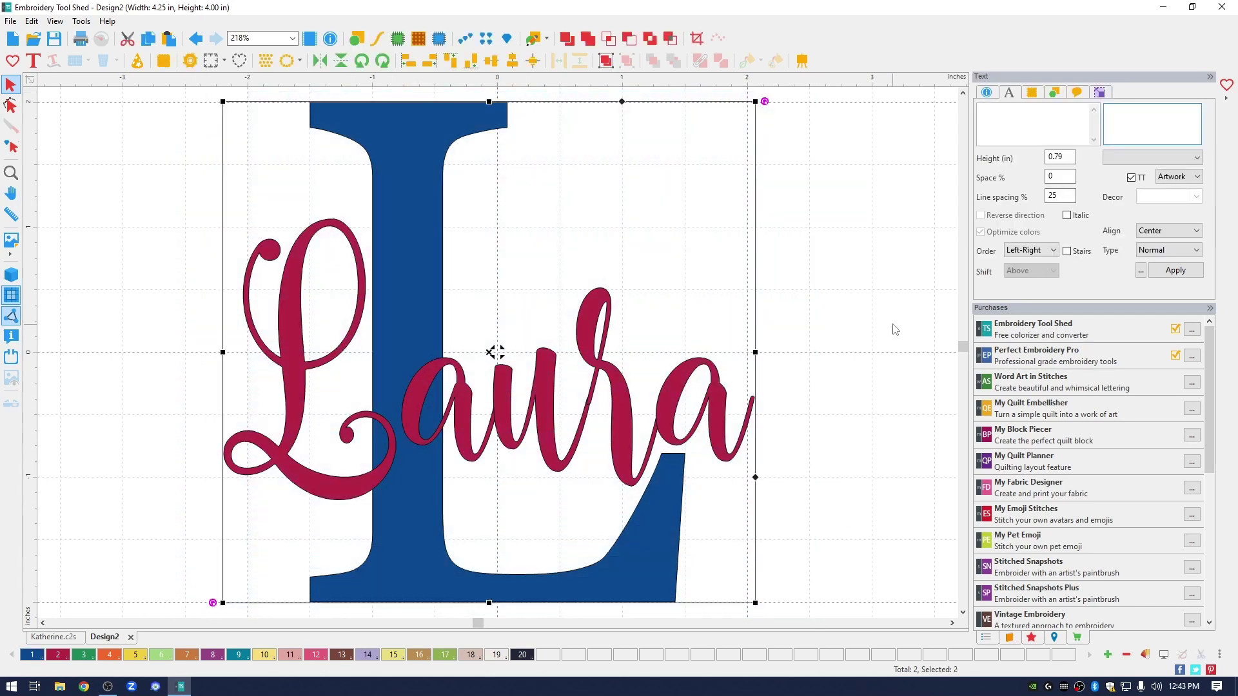
left_click(673, 41)
left_click_drag(650, 312, 677, 157)
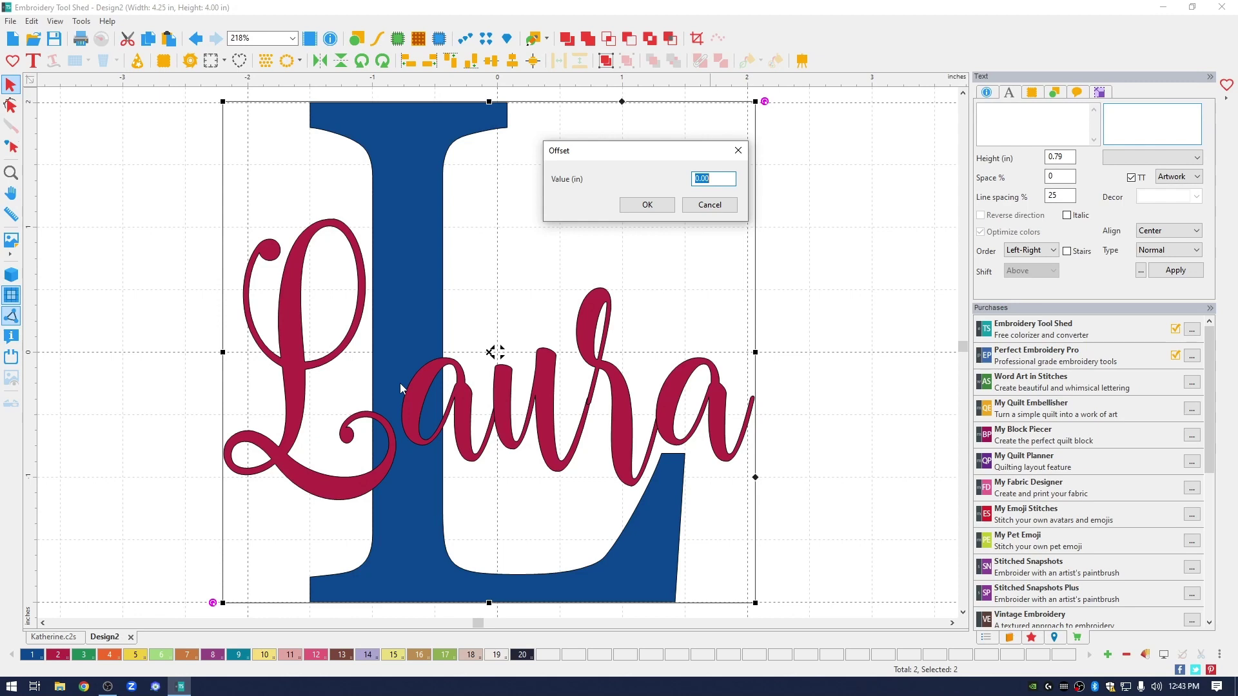
left_click(714, 178)
left_click_drag(714, 179, 706, 180)
type("8")
left_click(647, 205)
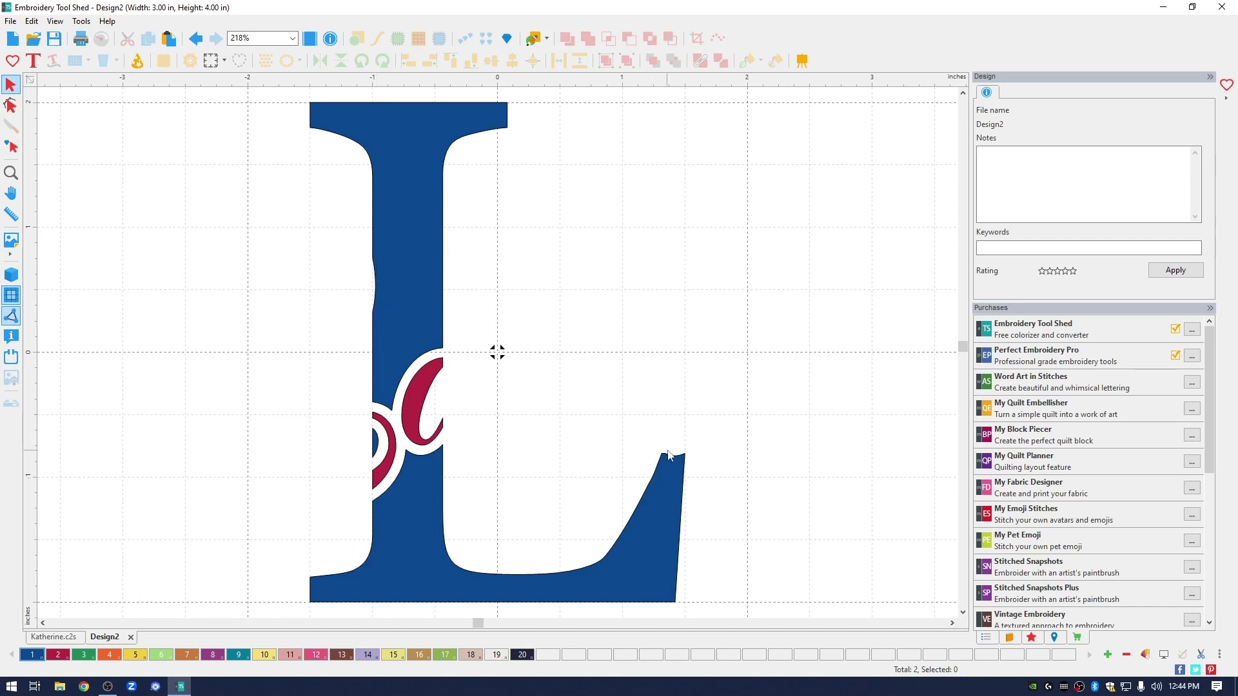
Delete the leftover crimson fragment inside the blue L, leaving nothing selected
left_click(420, 407)
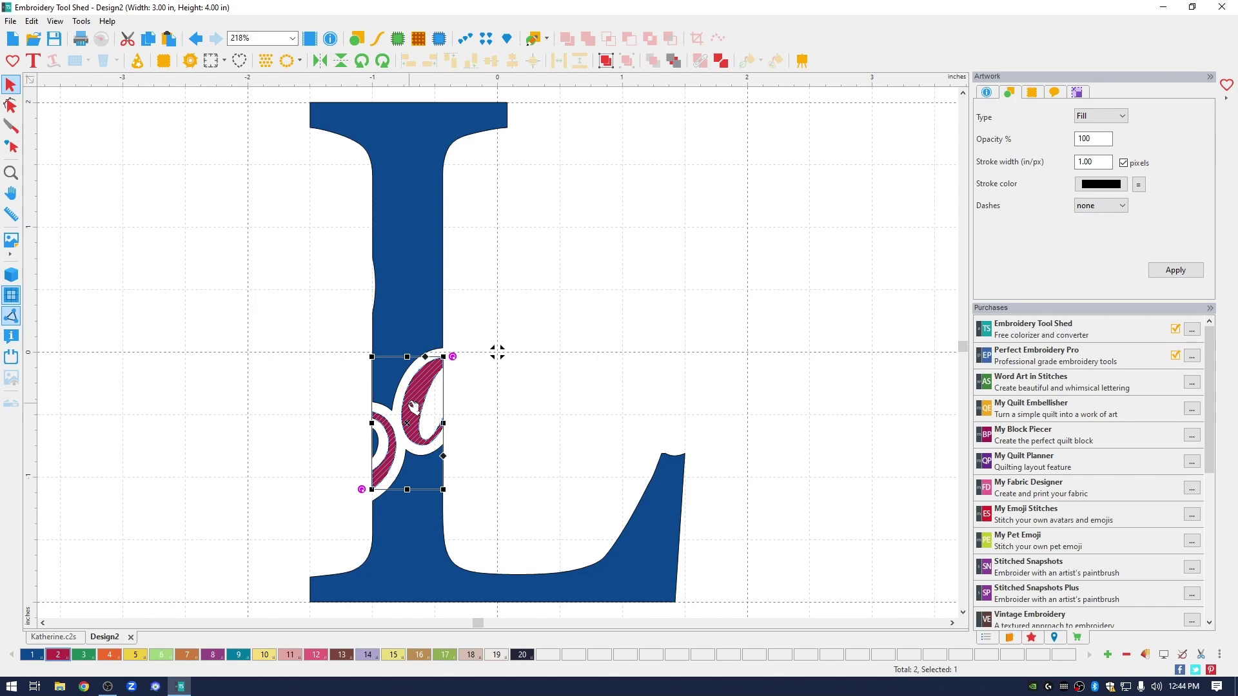
key("Delete")
left_click(764, 346)
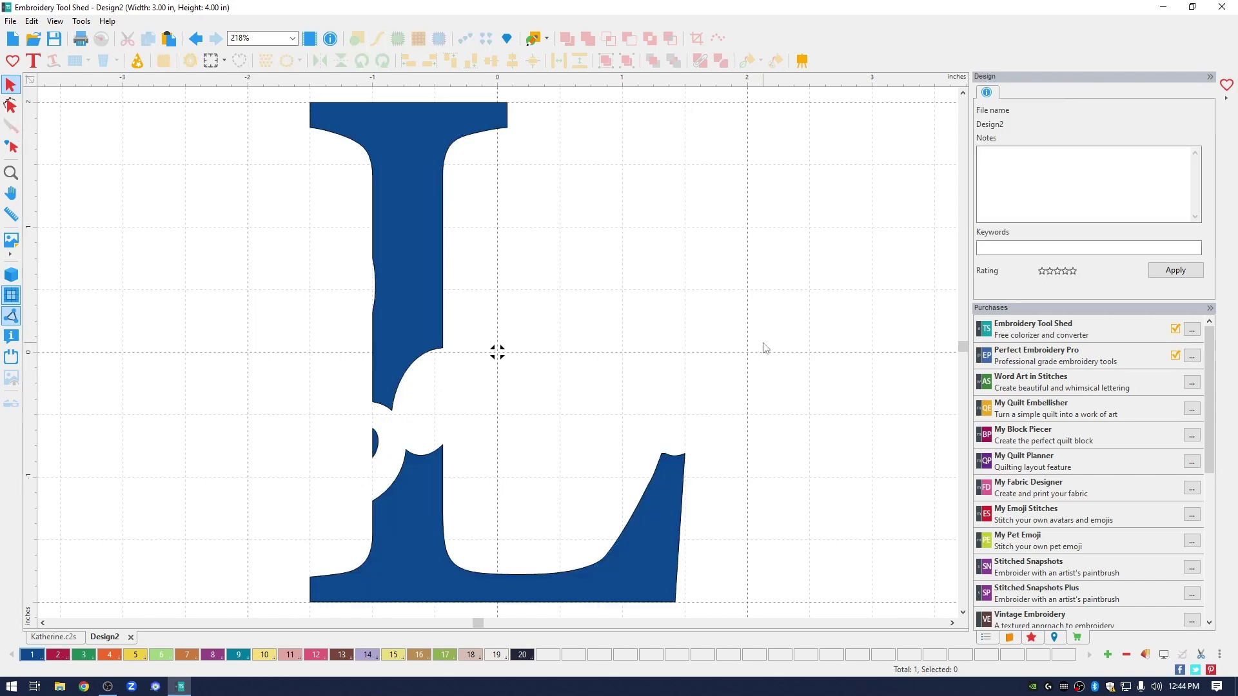
Export the blue L through Cutter as an SVG file named 'L'
left_click(419, 231)
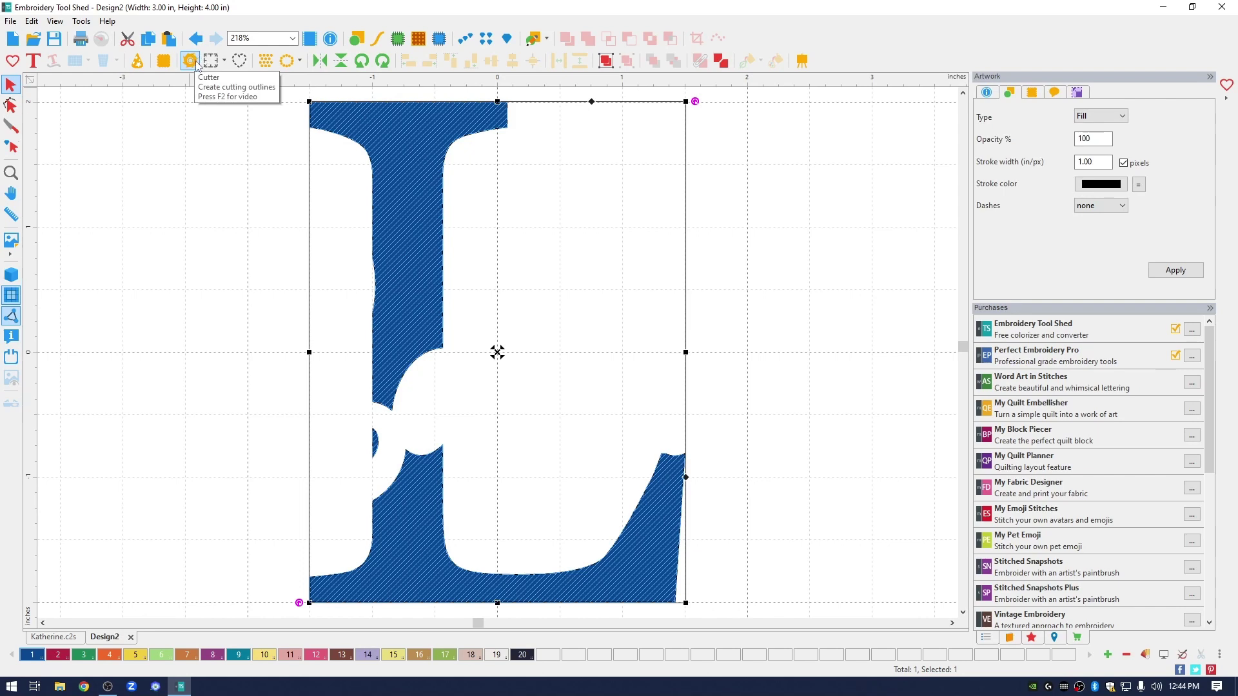
left_click(195, 65)
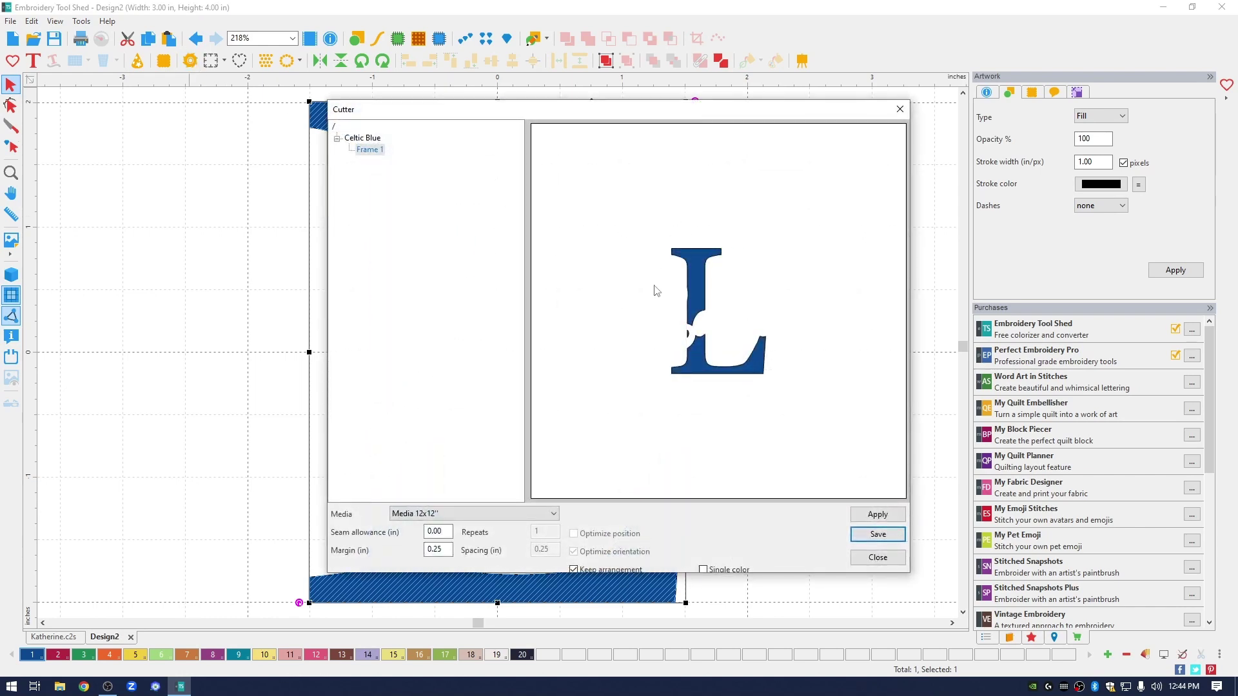
left_click(877, 534)
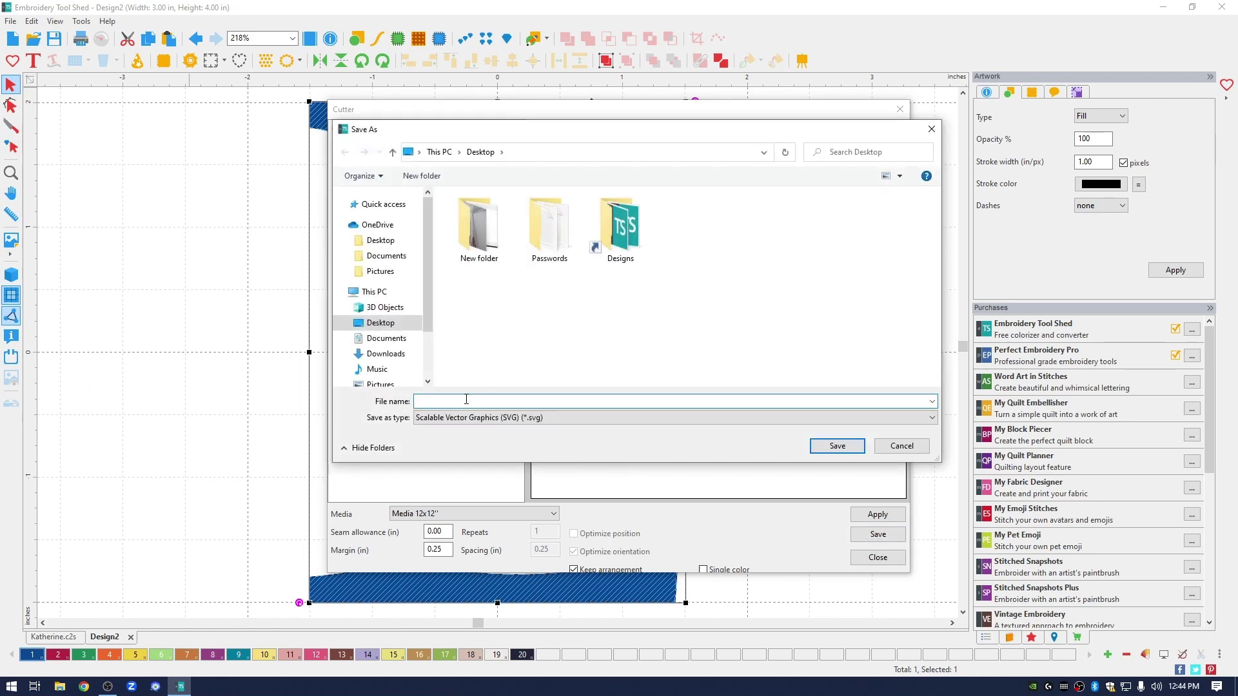
type("L")
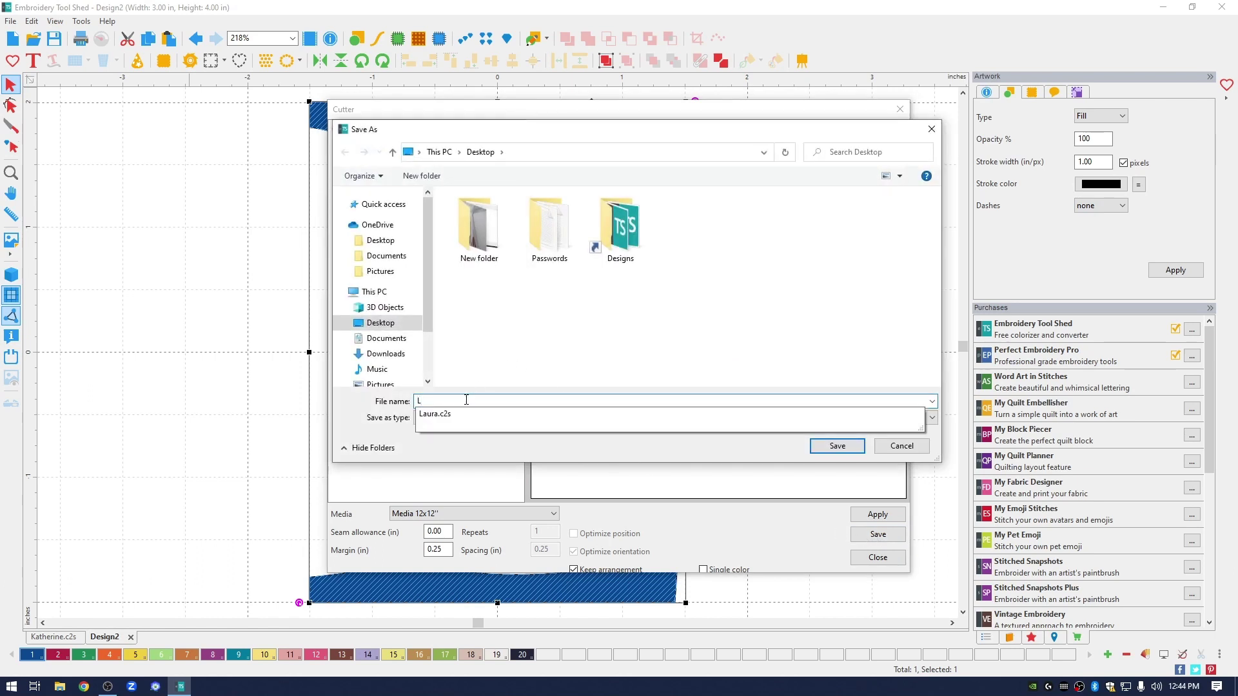
key("Escape")
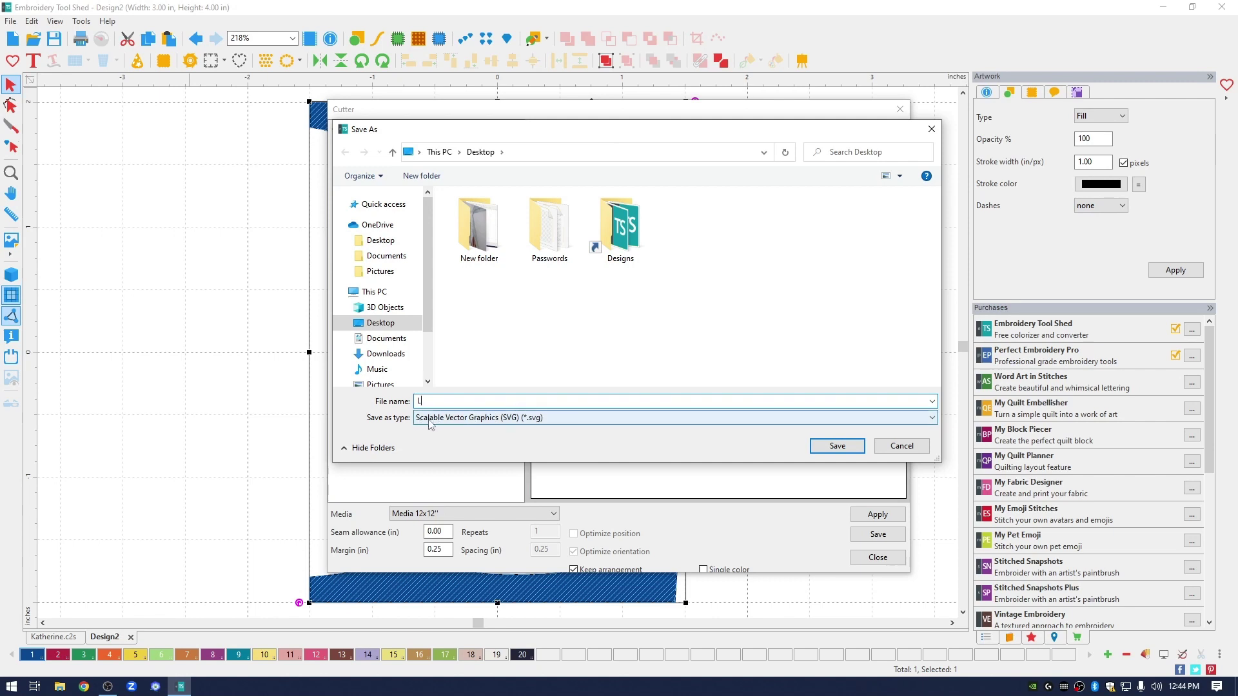
left_click(570, 419)
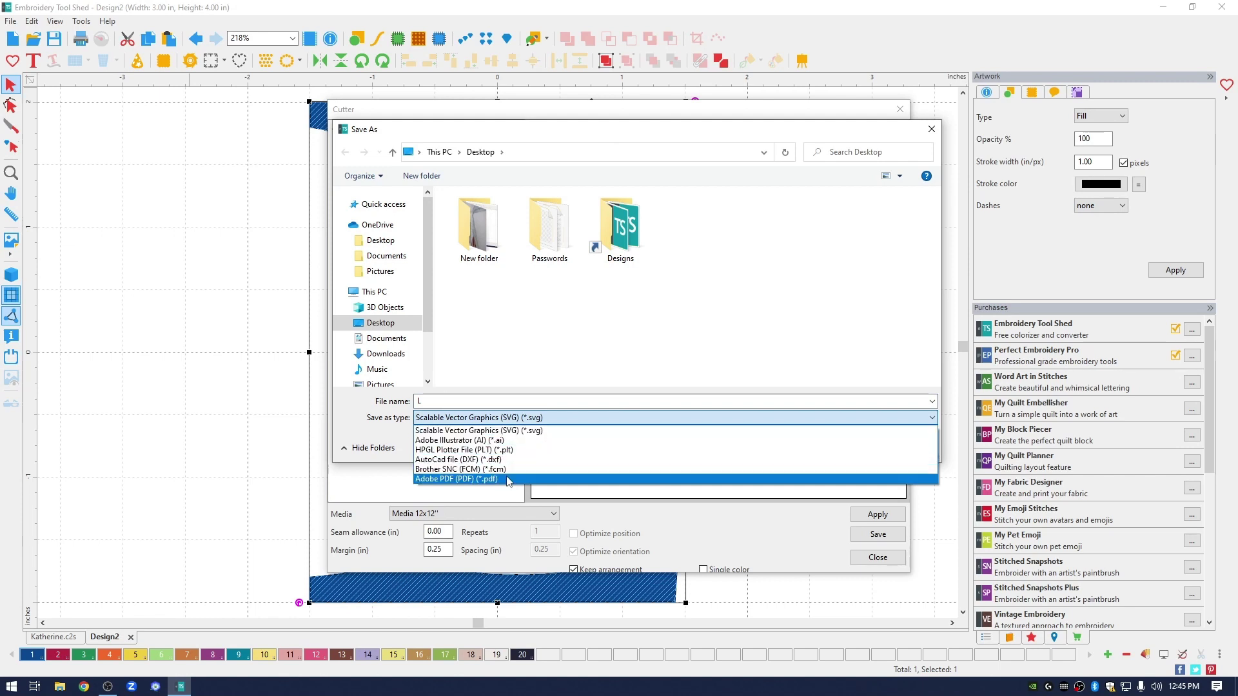
left_click(889, 357)
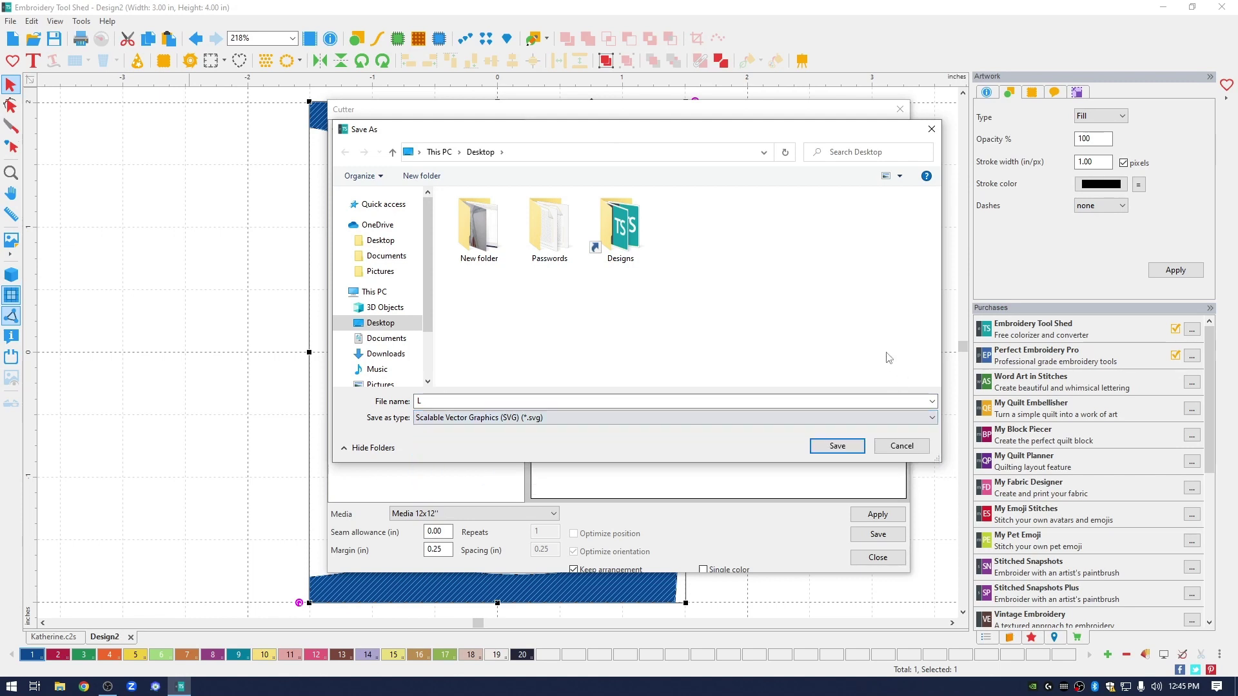
left_click(837, 447)
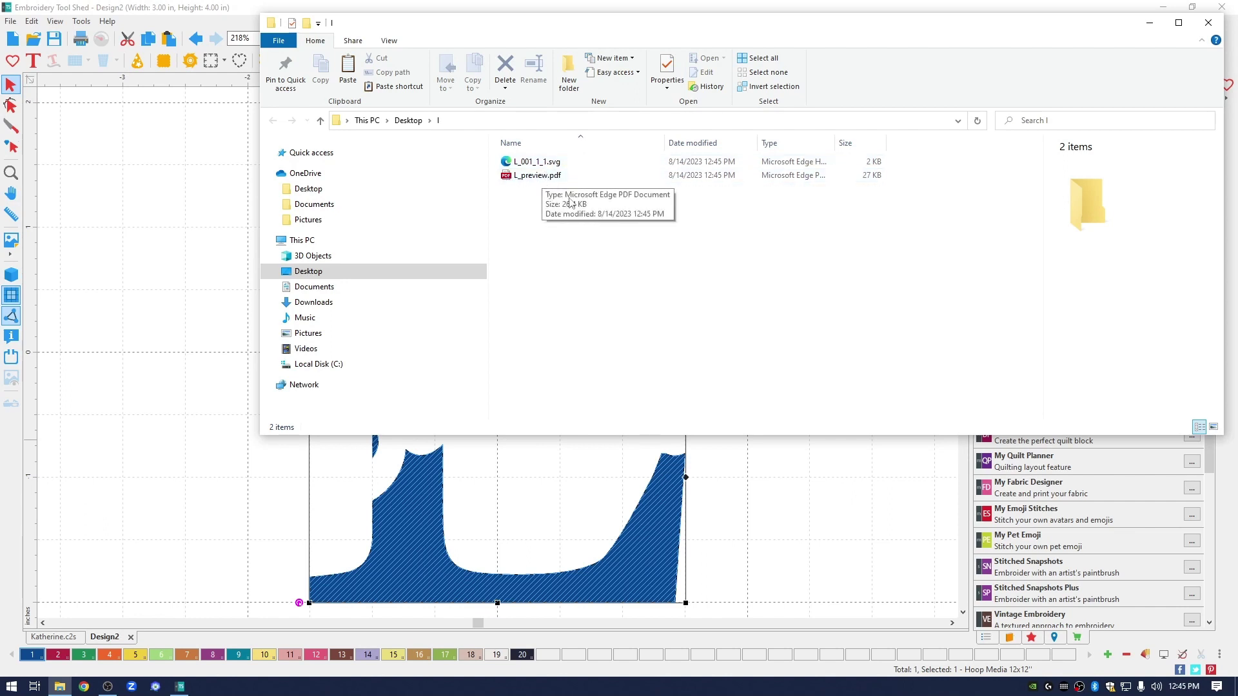
Paste the full crimson Laura script back onto Design2 and delete the blue L
left_click(1207, 23)
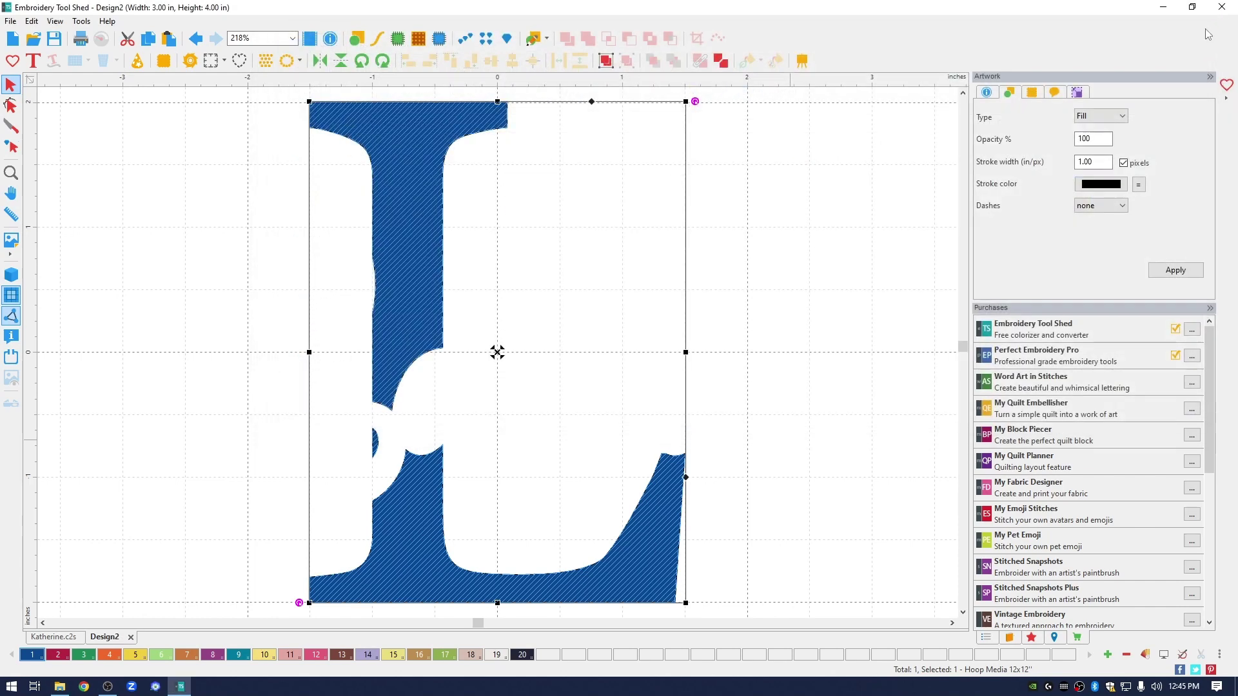
left_click(202, 210)
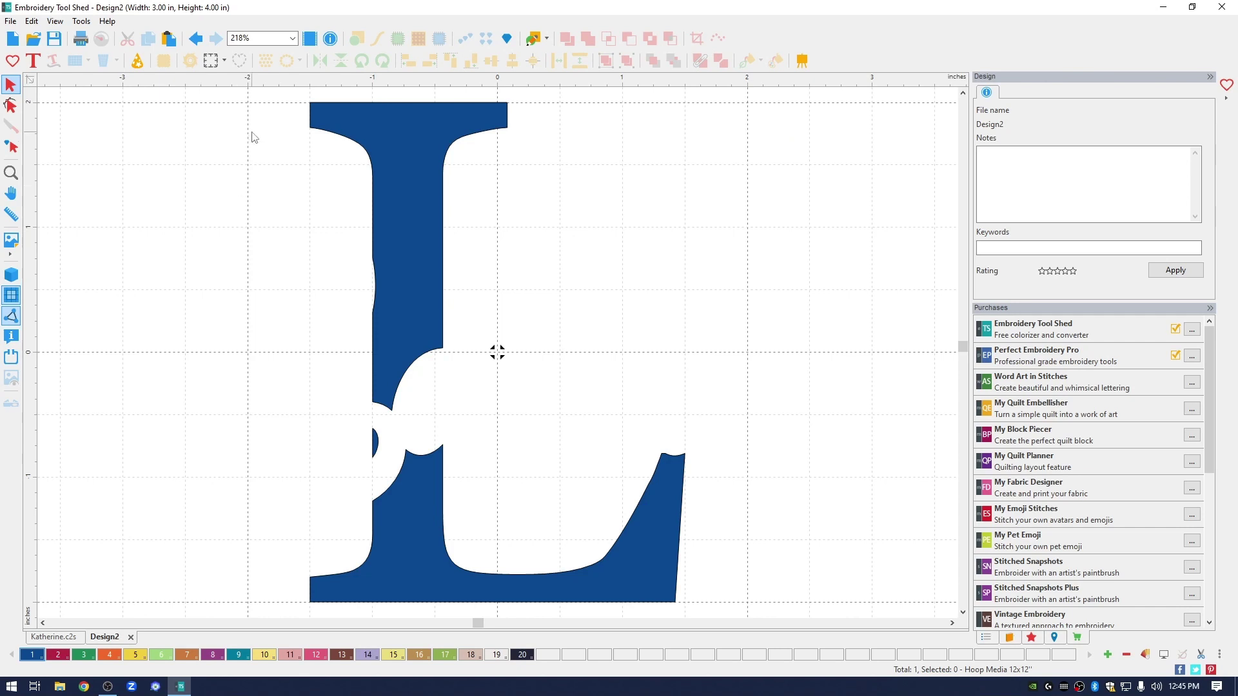
left_click(171, 40)
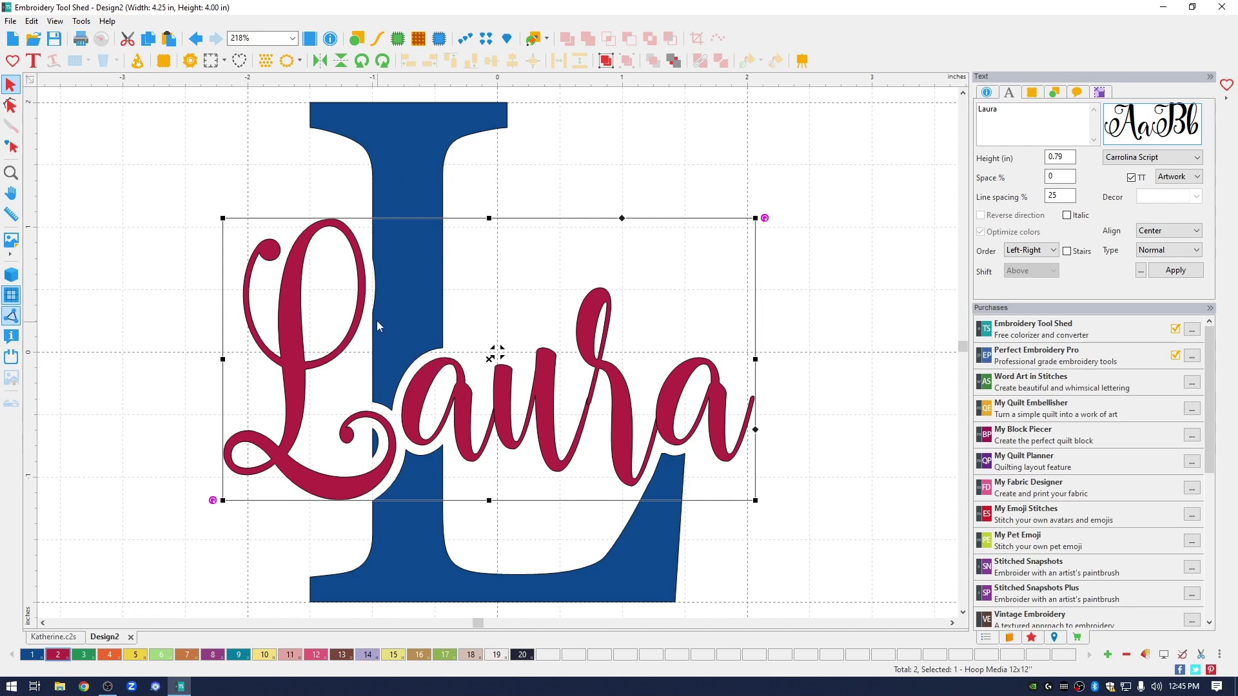
left_click(421, 152)
key("Delete")
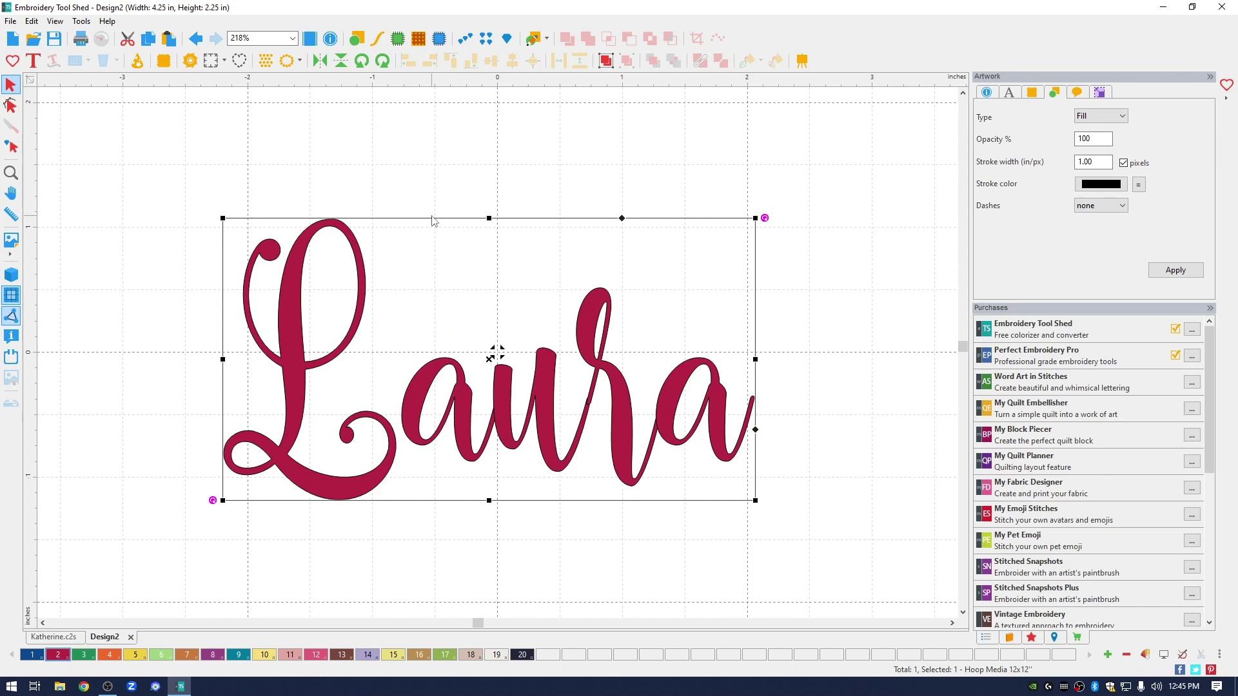
Export the crimson Laura script through Cutter as an SVG file named 'Laura'
left_click(197, 63)
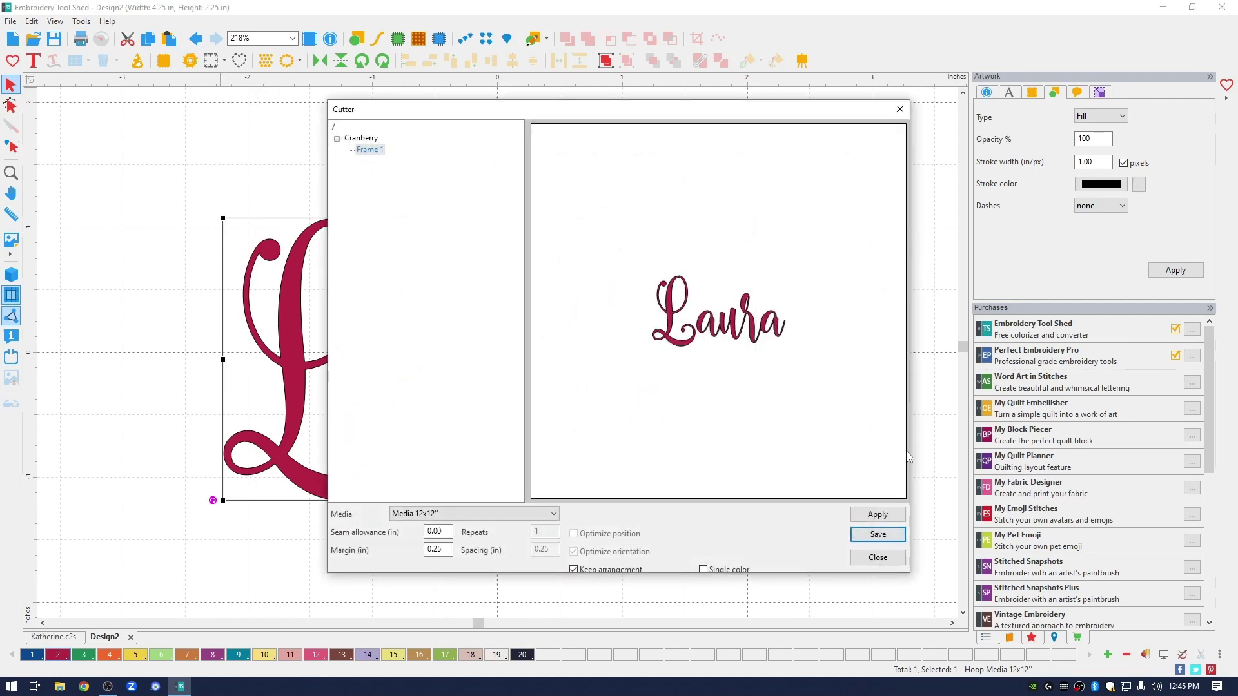
left_click(877, 535)
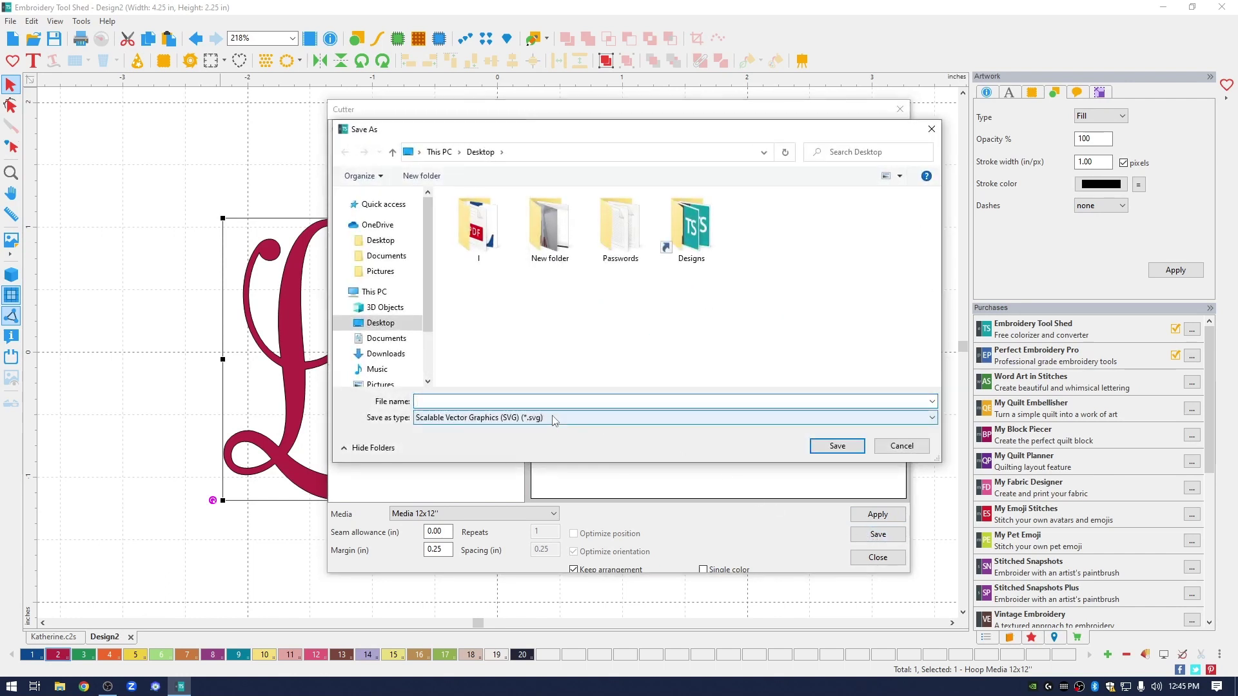
type("Laura")
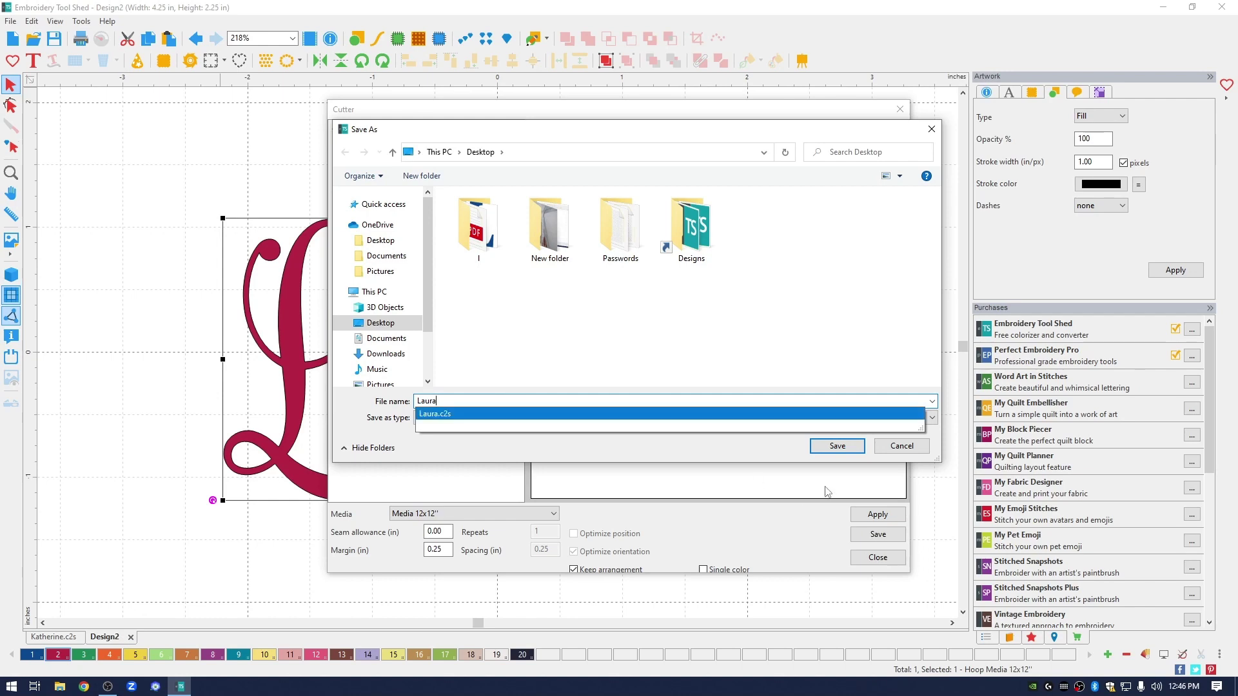
left_click(836, 447)
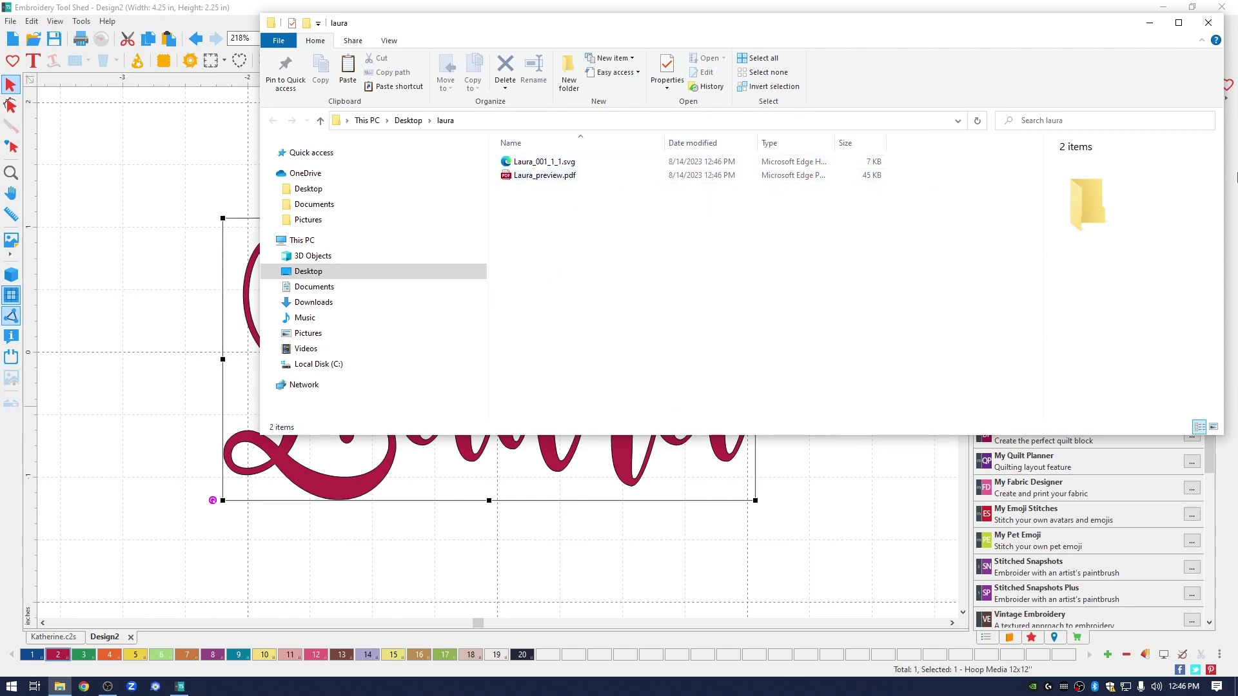
left_click(1209, 22)
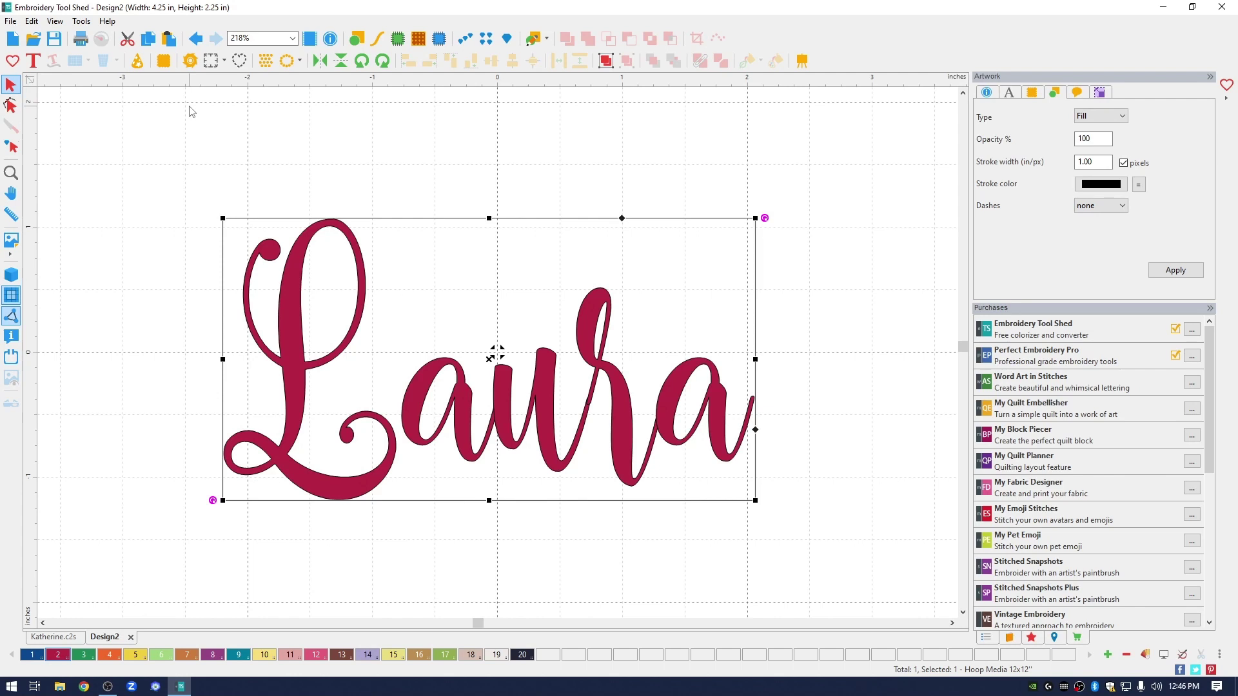
Switch to the Katherine.c2s design with the pink K and teal lettering
left_click(61, 639)
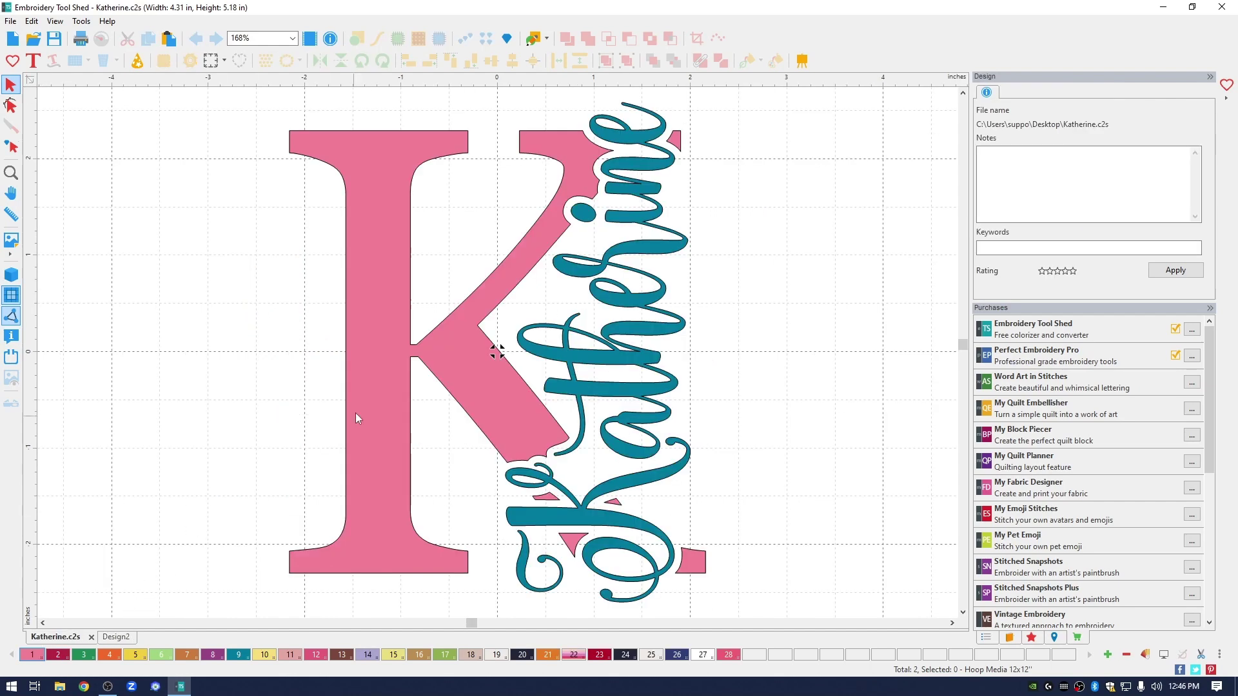